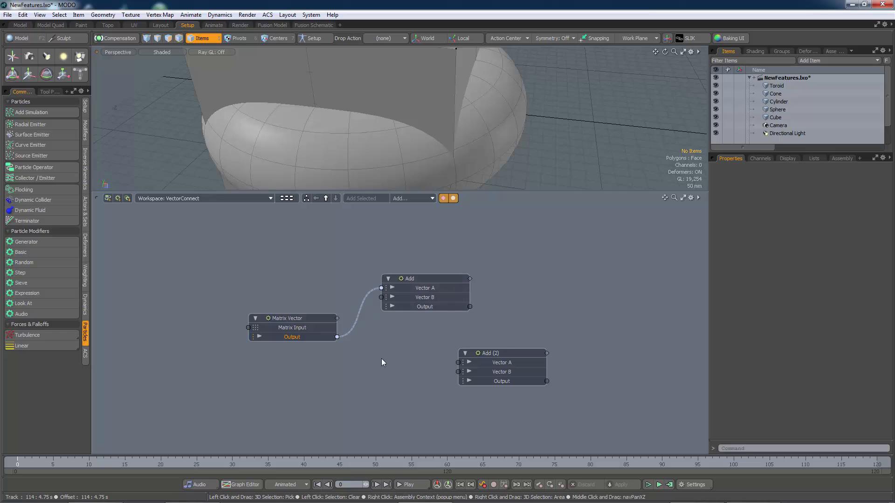
# Step: Link Matrix Vector's Output to Vector A of Add (2), expand the Output and the first Add node's Vector A, and reposition the Matrix Vector node
pyautogui.moveTo(337, 336); pyautogui.dragTo(456, 362)
pyautogui.click(392, 288)
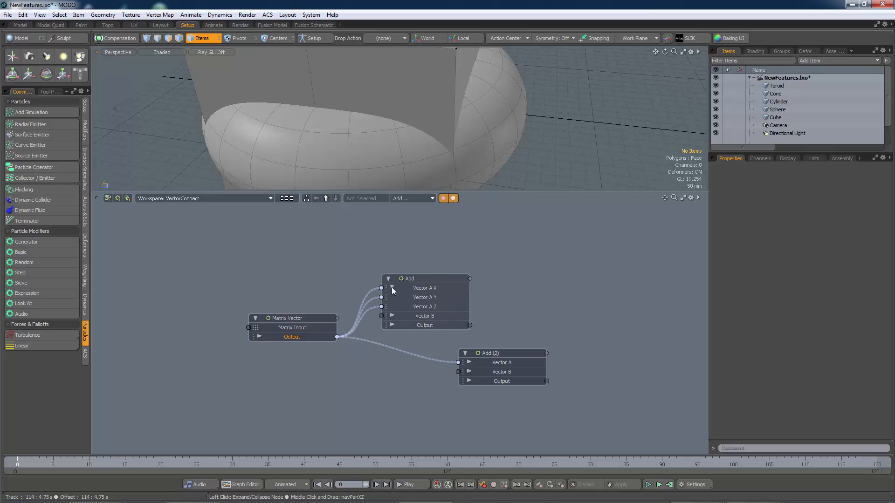
pyautogui.click(259, 337)
pyautogui.moveTo(301, 318); pyautogui.dragTo(283, 281)
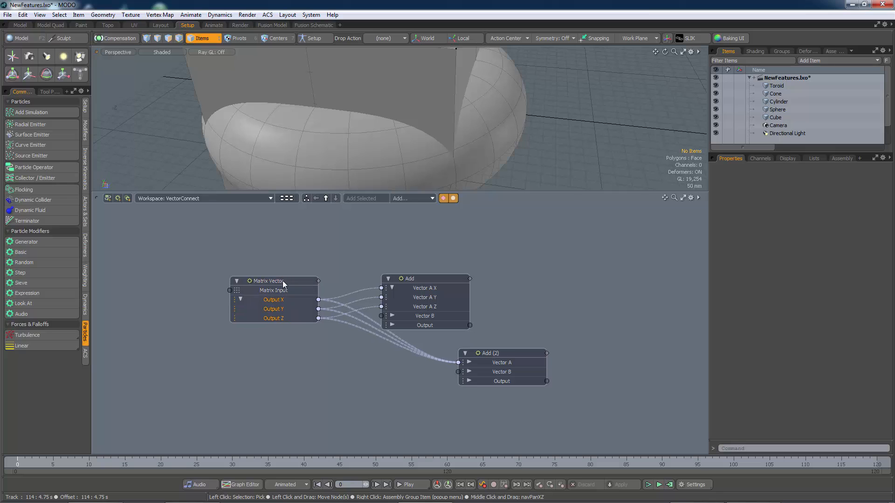
# Step: Delete the link from Output X to the upper Add node's Vector A X, and collapse both Vector A and Output
pyautogui.click(362, 289)
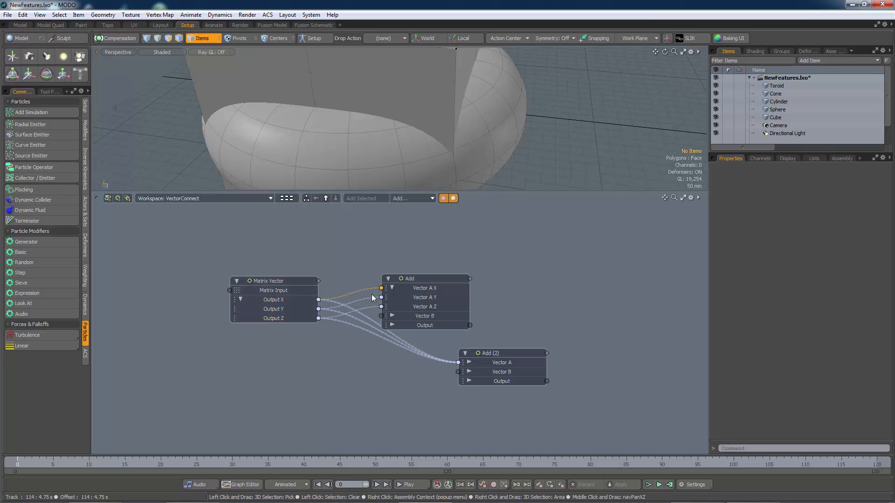
pyautogui.press('Delete')
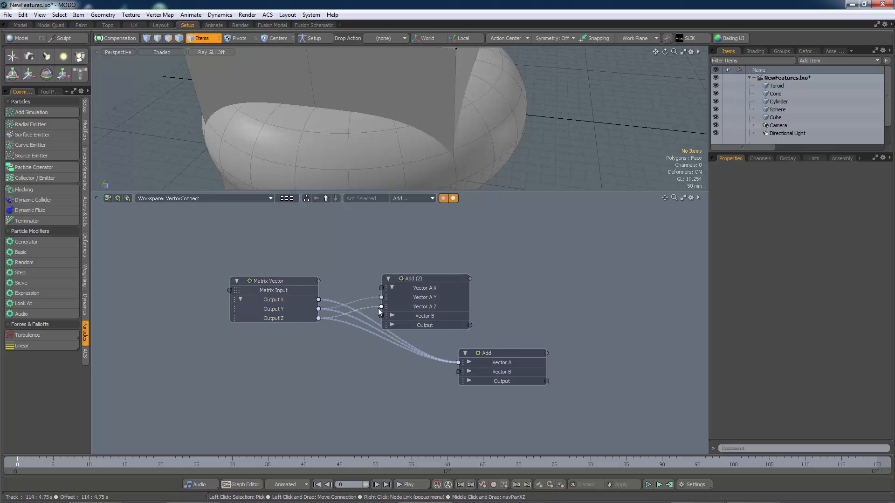
pyautogui.click(392, 289)
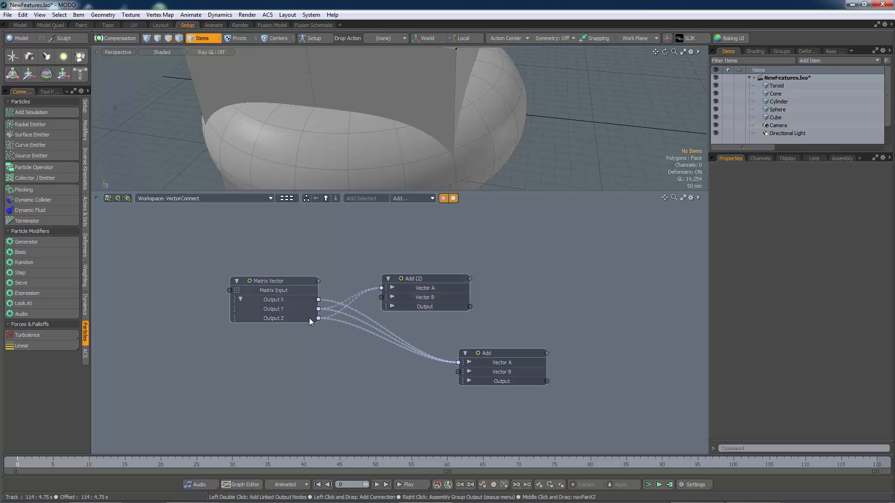
pyautogui.click(241, 300)
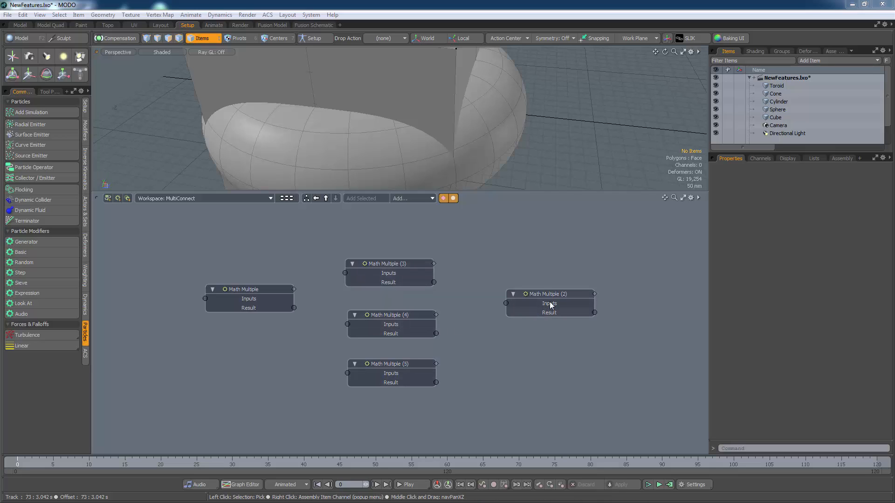
# Step: Link the Result channels of the three middle Math Multiple nodes together to the Inputs of the rightmost Math Multiple node
pyautogui.click(390, 283)
pyautogui.keyDown('shift'); pyautogui.click(391, 334); pyautogui.keyUp('shift')
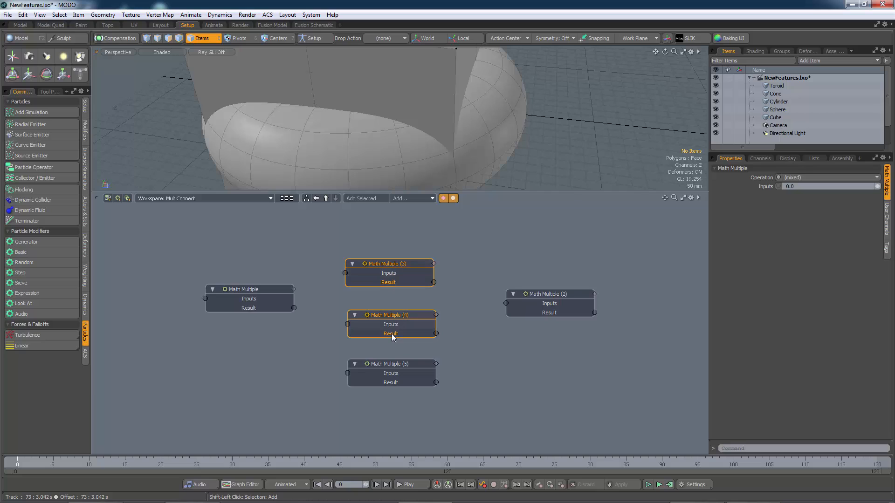
pyautogui.keyDown('shift'); pyautogui.click(390, 383); pyautogui.keyUp('shift')
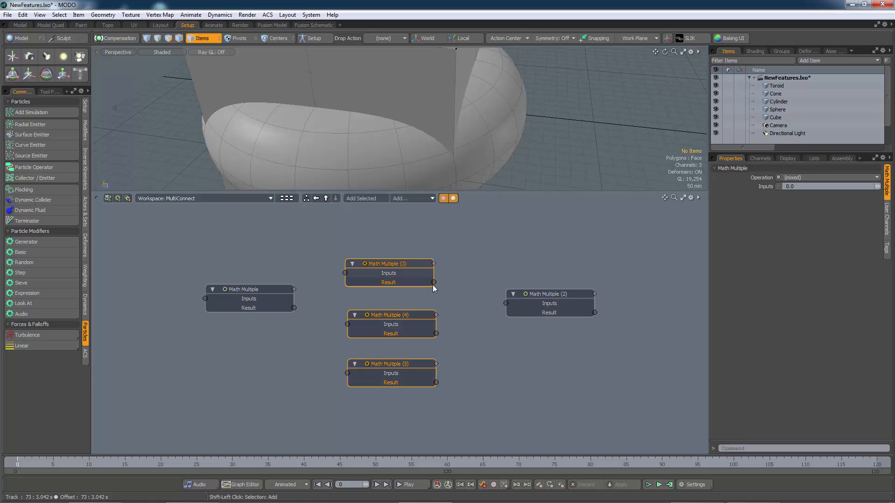
pyautogui.keyDown('shift'); pyautogui.moveTo(433, 282); pyautogui.dragTo(506, 303); pyautogui.keyUp('shift')
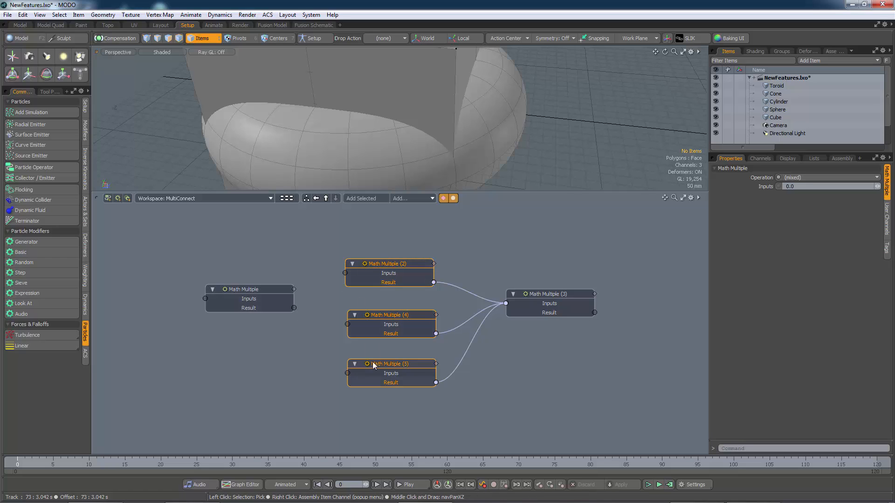
# Step: Link the leftmost Math Multiple node's Result to the Inputs of all three middle Math Multiple nodes at once
pyautogui.click(382, 273)
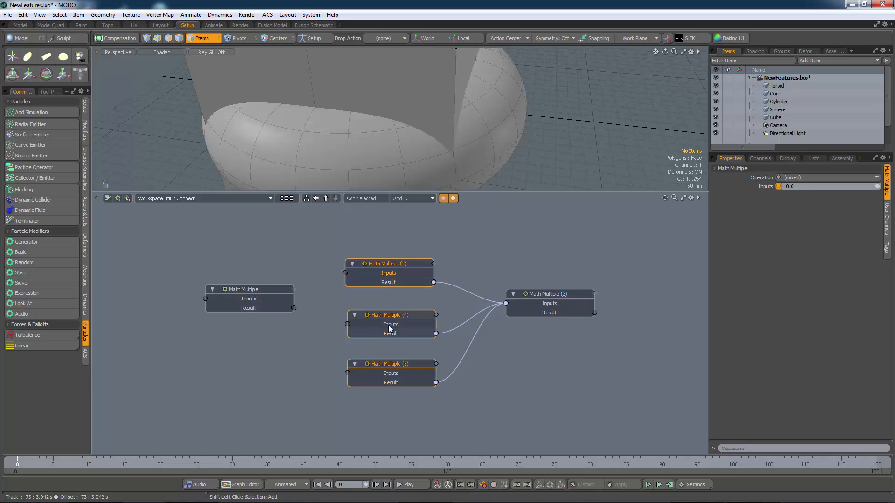
pyautogui.keyDown('shift'); pyautogui.click(390, 374); pyautogui.keyUp('shift')
pyautogui.keyDown('shift'); pyautogui.moveTo(345, 273); pyautogui.dragTo(295, 309); pyautogui.keyUp('shift')
# Step: Switch the schematic to the MultiConnect2 workspace and move the Replicator node up and to the right
pyautogui.click(250, 200)
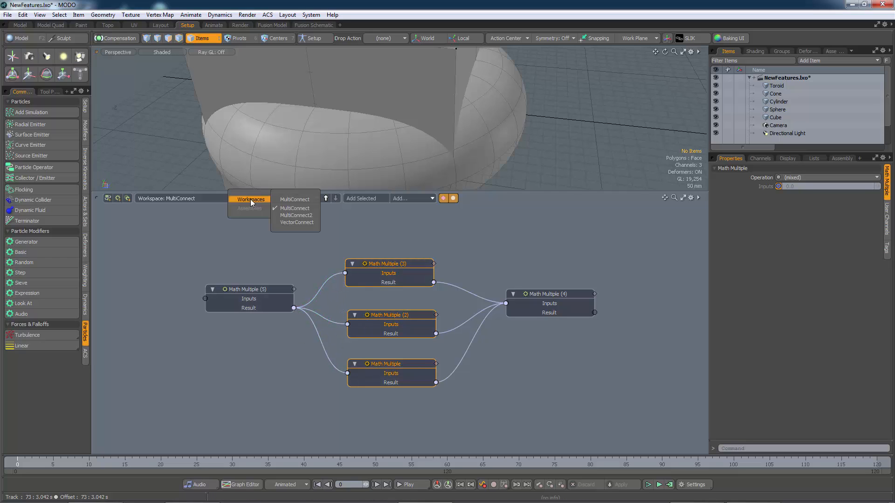
pyautogui.click(298, 215)
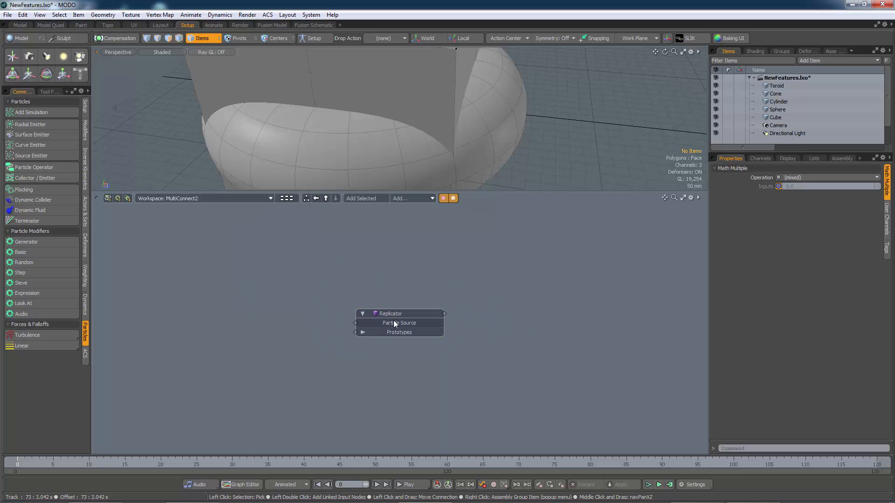
pyautogui.moveTo(399, 311); pyautogui.dragTo(432, 291)
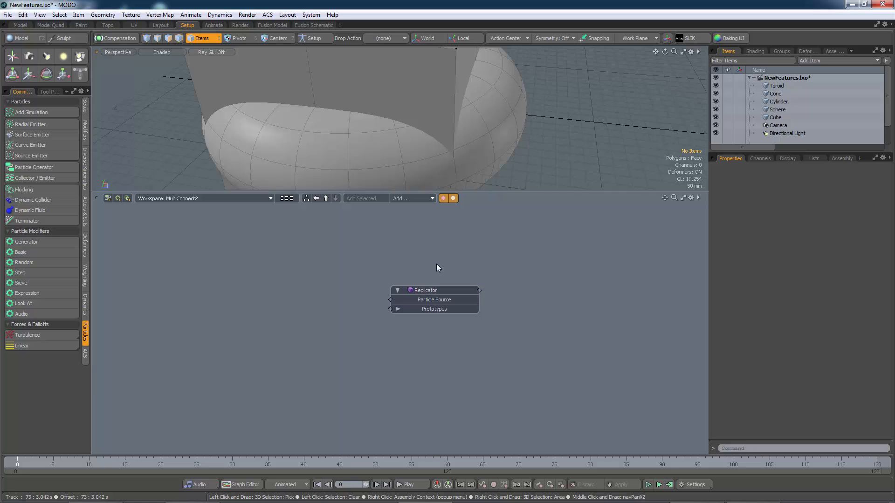
# Step: Add the Toroid, Cone, Cylinder, Sphere and Cube meshes to the schematic and link them all to the Replicator's Prototypes
pyautogui.click(776, 85)
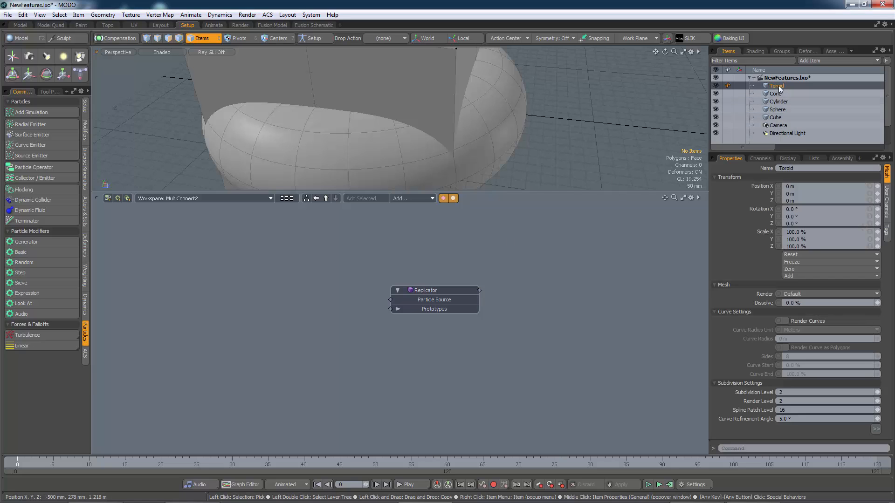
pyautogui.keyDown('shift'); pyautogui.click(777, 117); pyautogui.keyUp('shift')
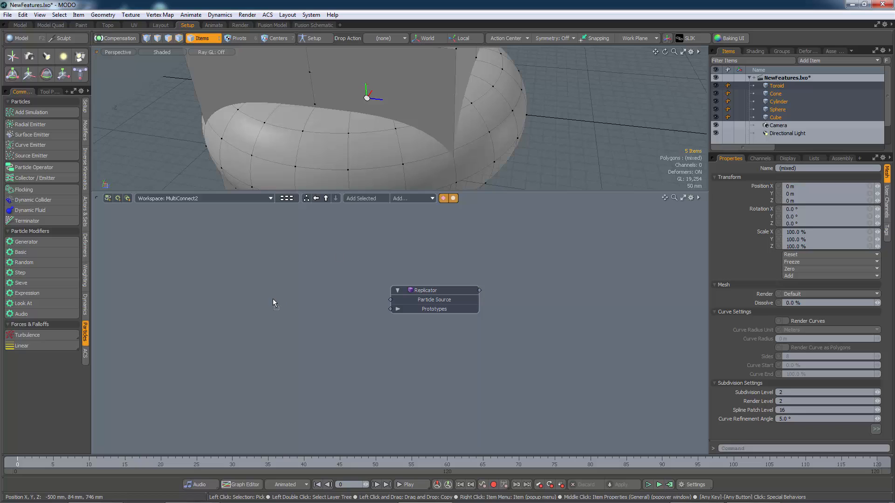
pyautogui.moveTo(248, 293); pyautogui.dragTo(248, 293)
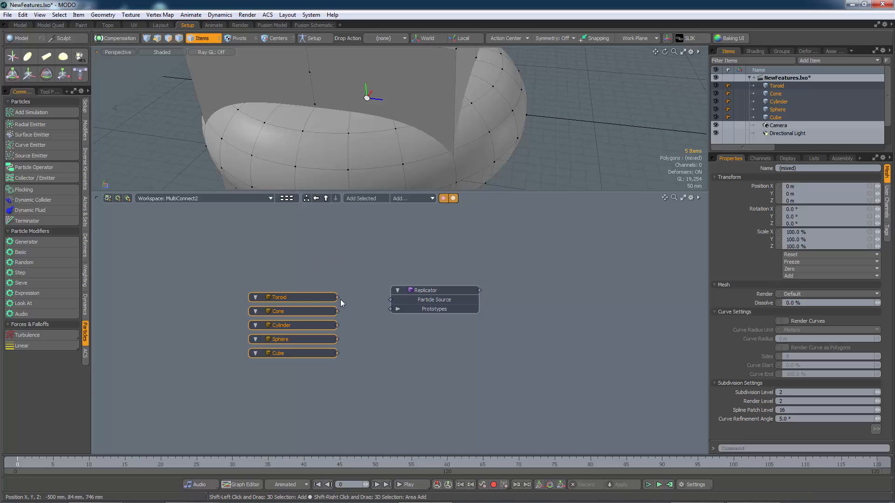
pyautogui.moveTo(337, 297); pyautogui.dragTo(392, 310)
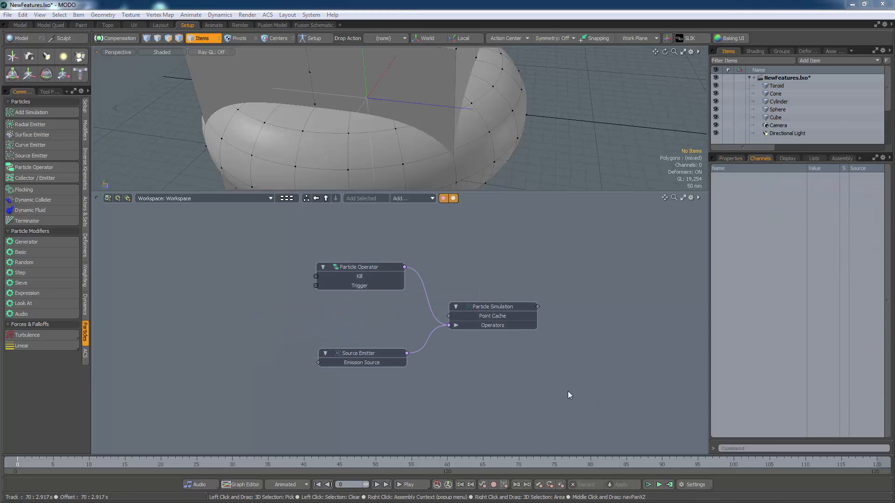
# Step: Add the Velocity X, Y and Z channels from the channel list to the Particle Operator node, and undo the addition
pyautogui.click(370, 271)
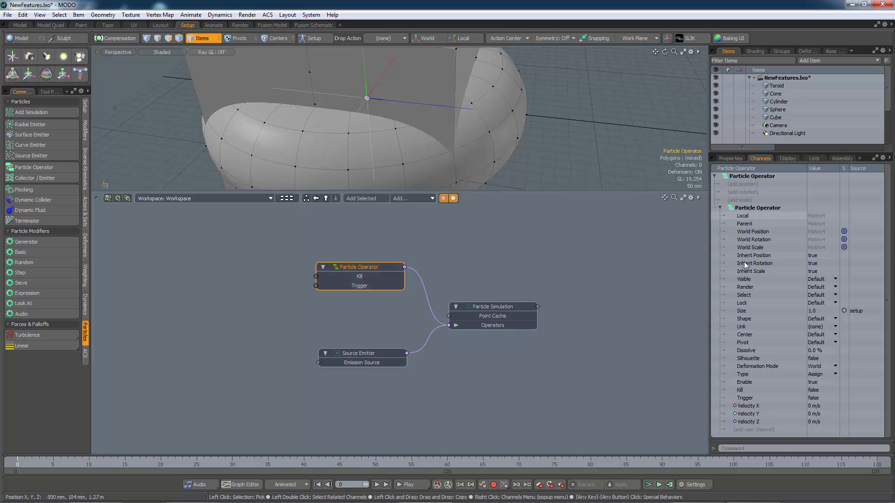
pyautogui.click(746, 406)
pyautogui.keyDown('shift'); pyautogui.click(747, 422); pyautogui.keyUp('shift')
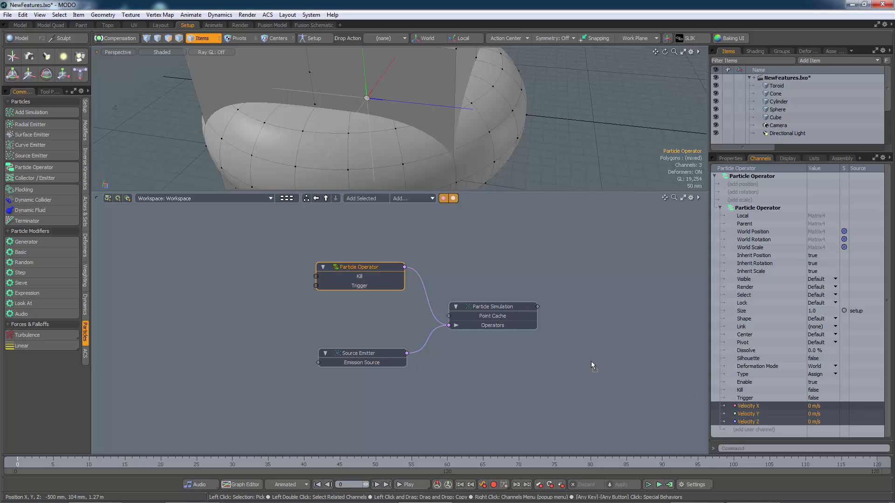
pyautogui.moveTo(591, 364); pyautogui.dragTo(509, 347)
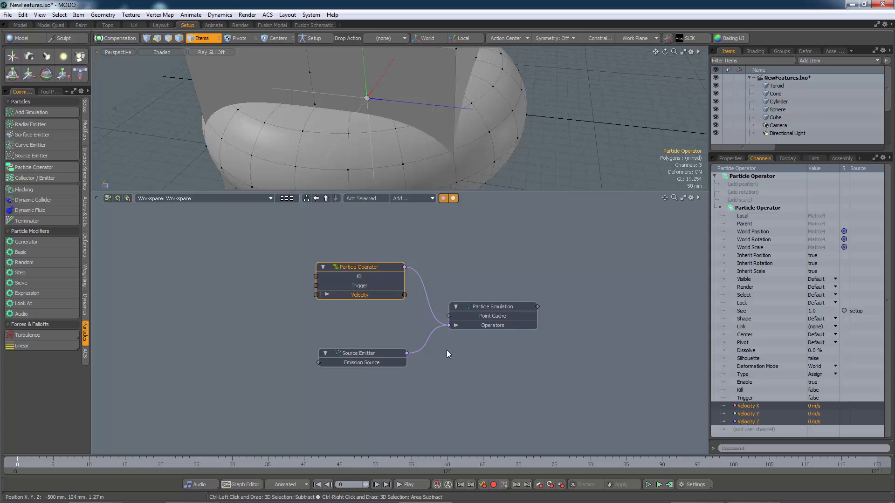
pyautogui.hotkey('ctrl', 'z')
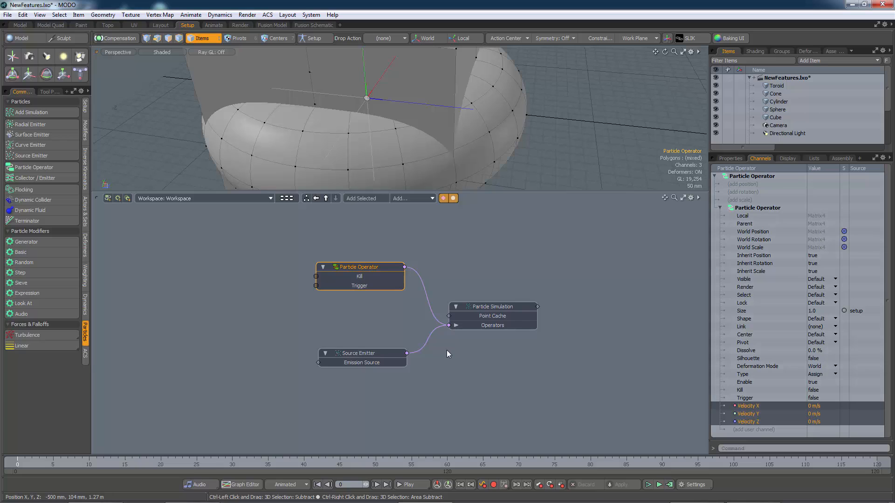
# Step: Add the Velocity channel to the Particle Operator node using its Add Channel command
pyautogui.rightClick(368, 267)
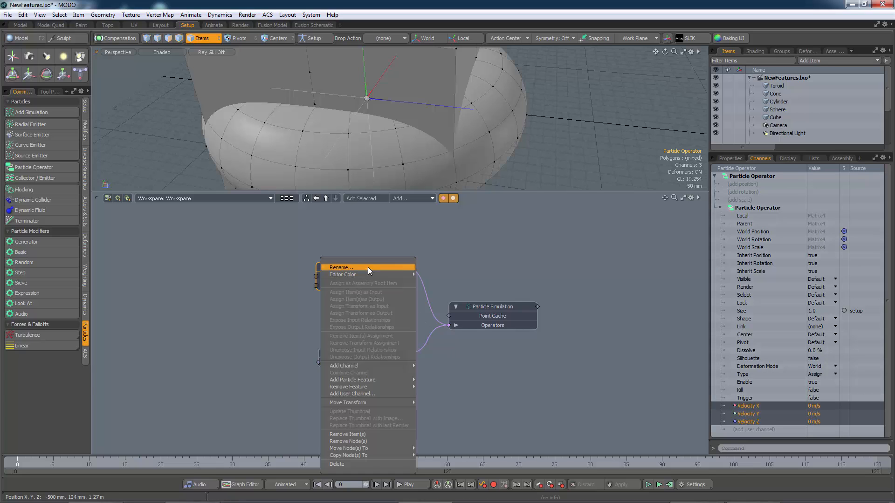
pyautogui.moveTo(384, 365)
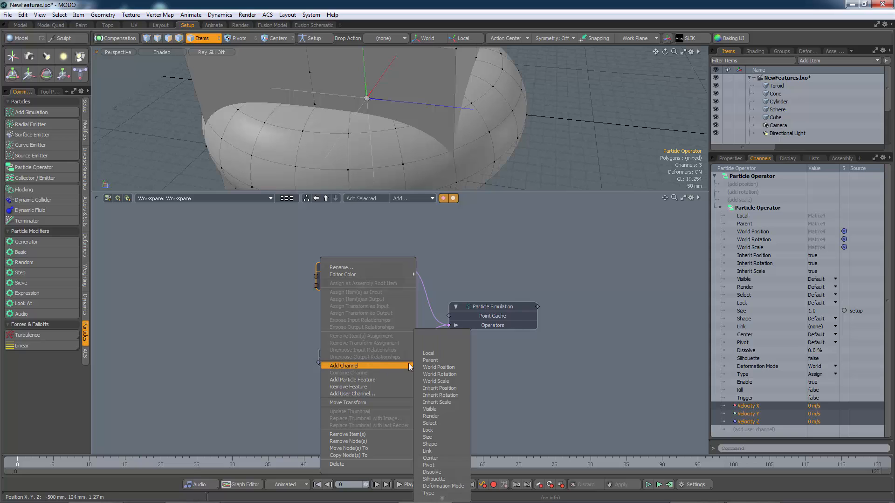
pyautogui.click(445, 494)
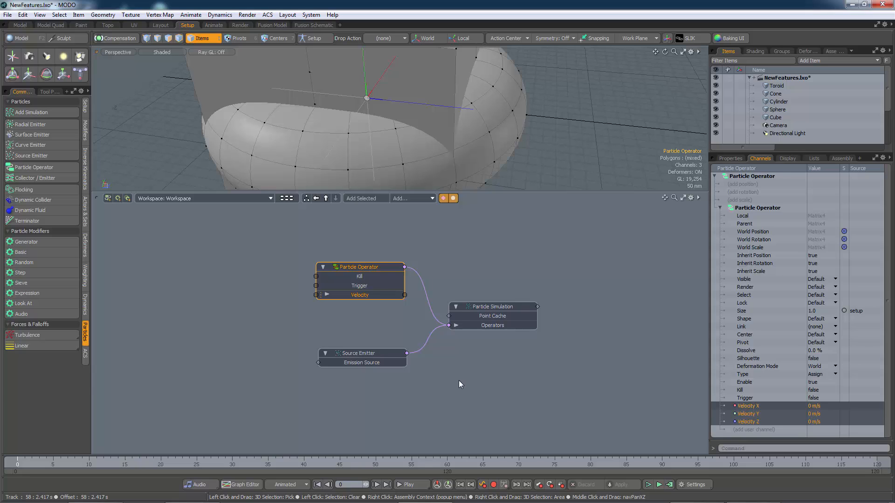
# Step: View the Particle Operator node magnified while the rest of the schematic is zoomed out
pyautogui.scroll(-3, 459, 382)
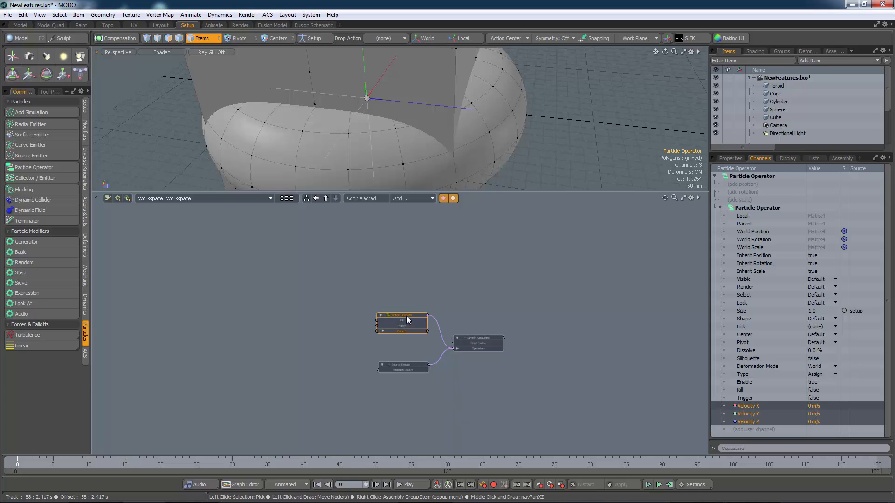
pyautogui.moveTo(406, 317)
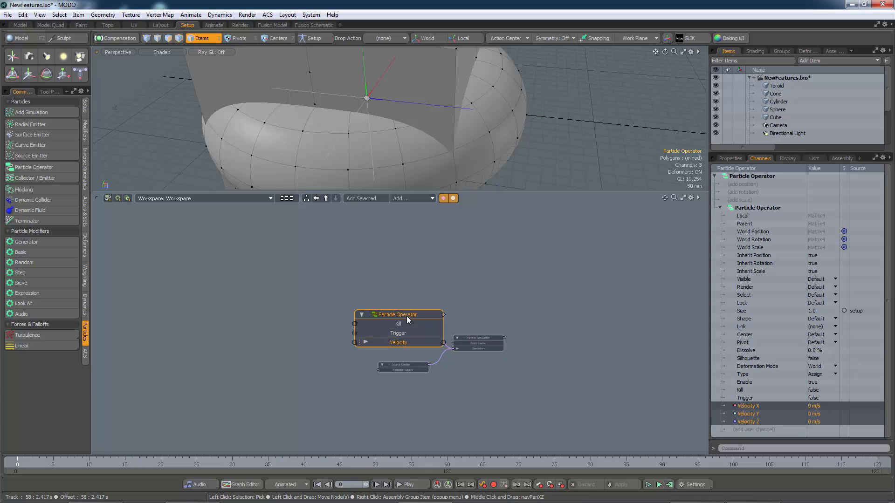
pyautogui.moveTo(355, 324); pyautogui.dragTo(340, 284)
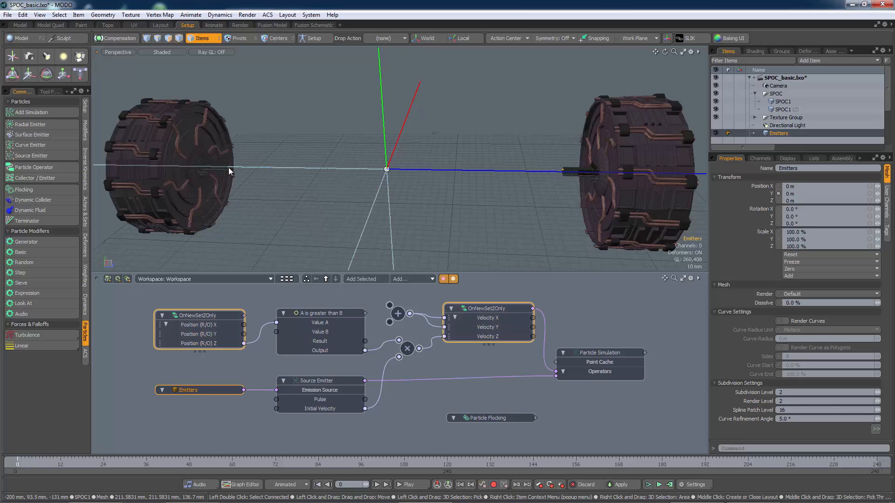
# Step: Examine the properties of the Emitters mesh, the Source Emitter and the Particle Simulation, and the node links between them
pyautogui.doubleClick(220, 392)
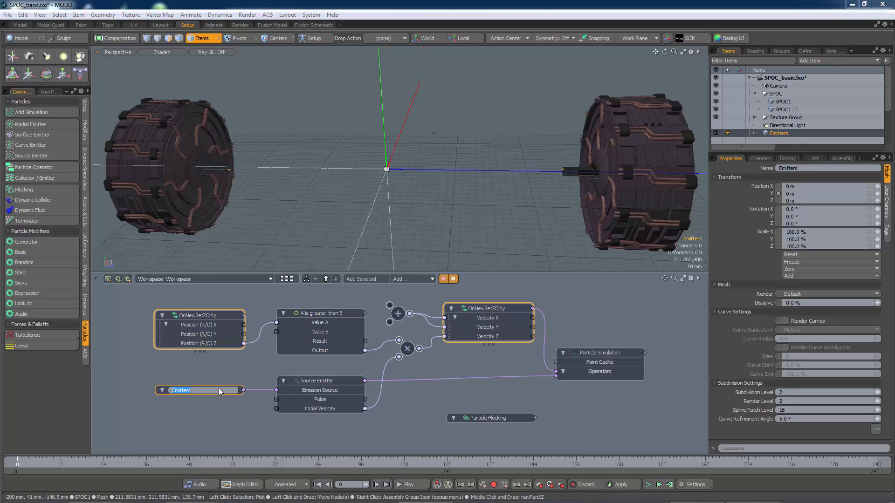
pyautogui.press('Return')
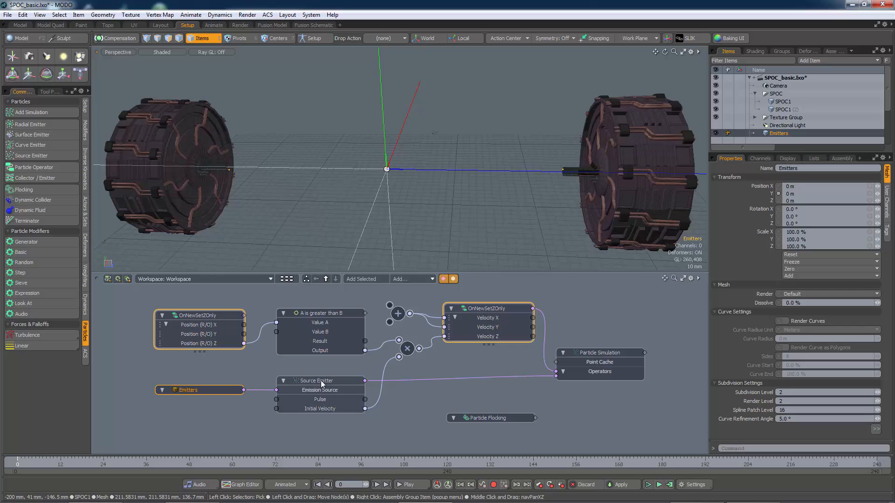
pyautogui.click(321, 382)
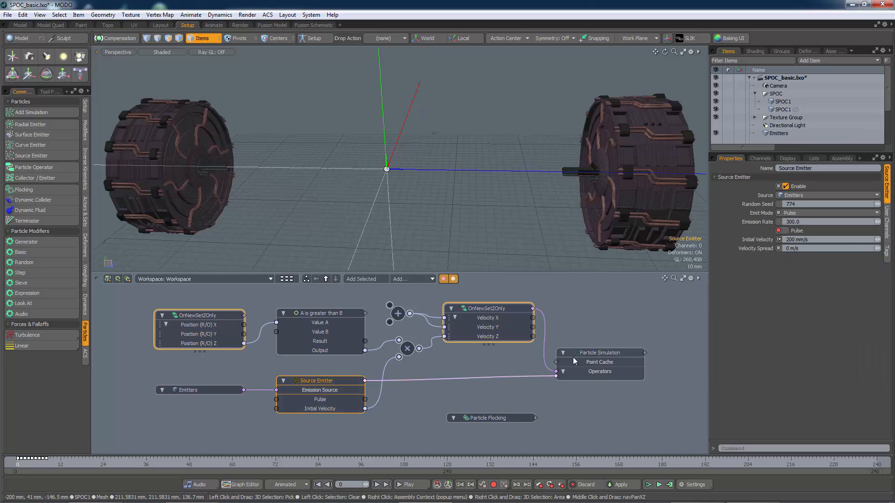
pyautogui.click(592, 357)
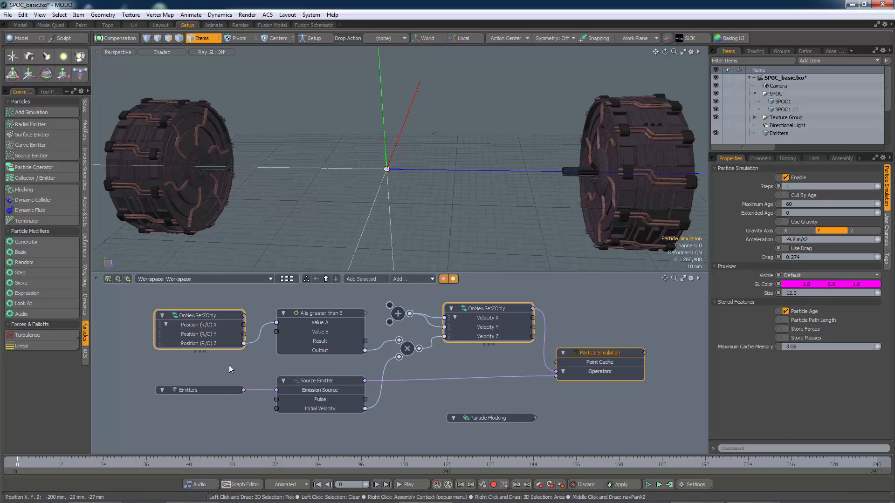
pyautogui.click(208, 390)
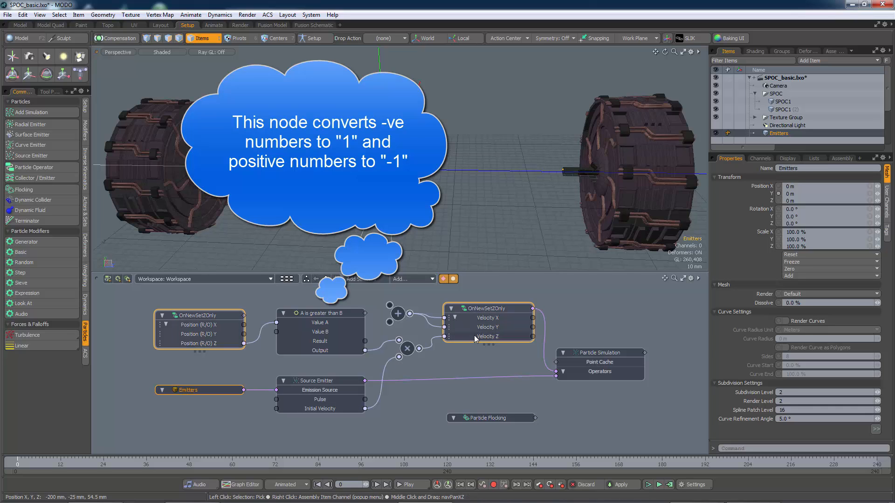
pyautogui.moveTo(487, 339)
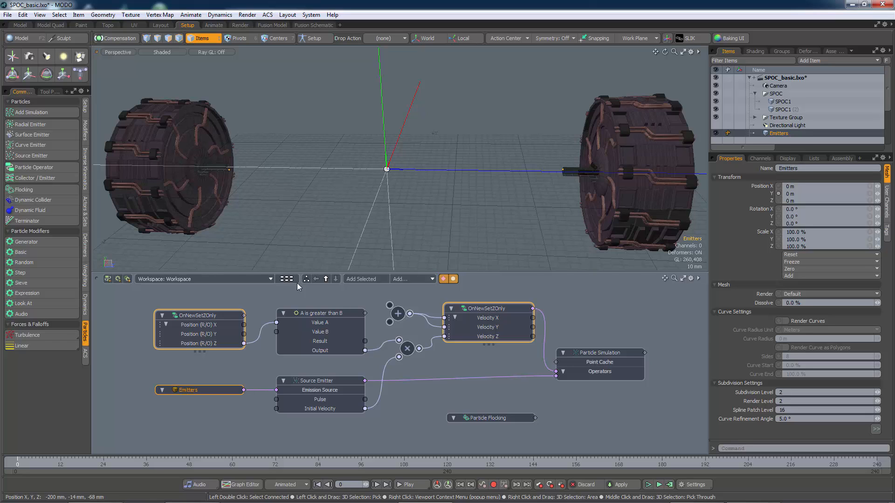
# Step: Examine the animated Pulse channel of the Source Emitter in the Graph Editor, and close the editor
pyautogui.click(312, 382)
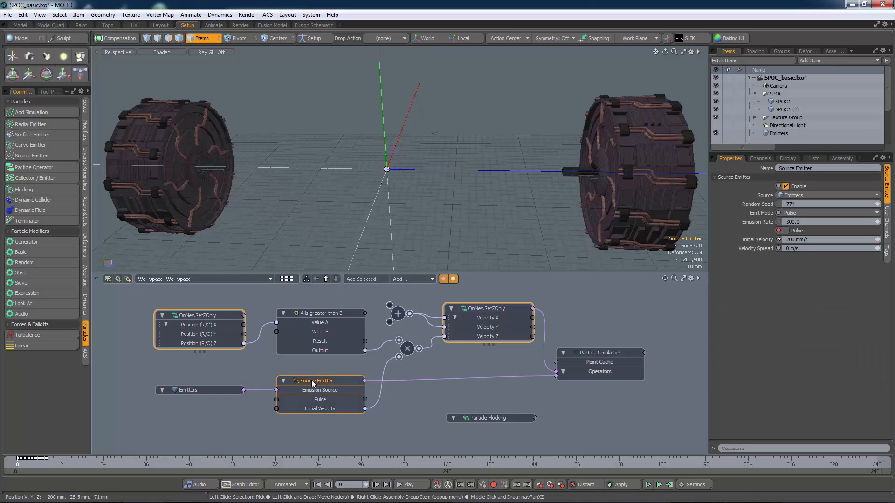
pyautogui.rightClick(777, 217)
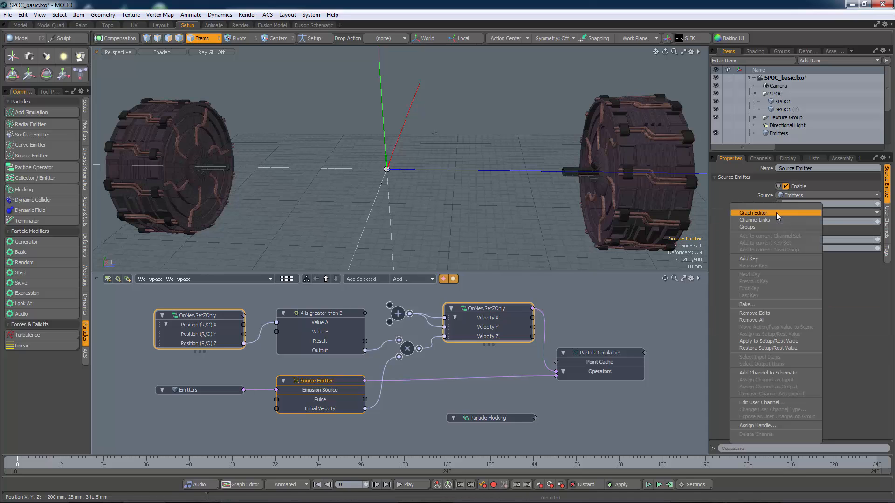
pyautogui.click(777, 214)
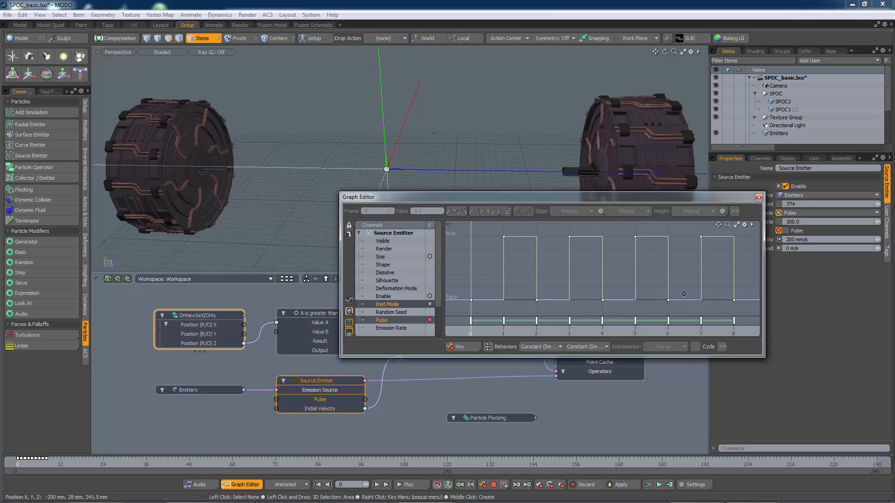
pyautogui.moveTo(683, 294)
pyautogui.keyDown('alt'); pyautogui.keyDown('shift'); pyautogui.mouseDown()
pyautogui.moveTo(501, 293)
pyautogui.moveTo(695, 293)
pyautogui.mouseUp(); pyautogui.keyUp('shift'); pyautogui.keyUp('alt')
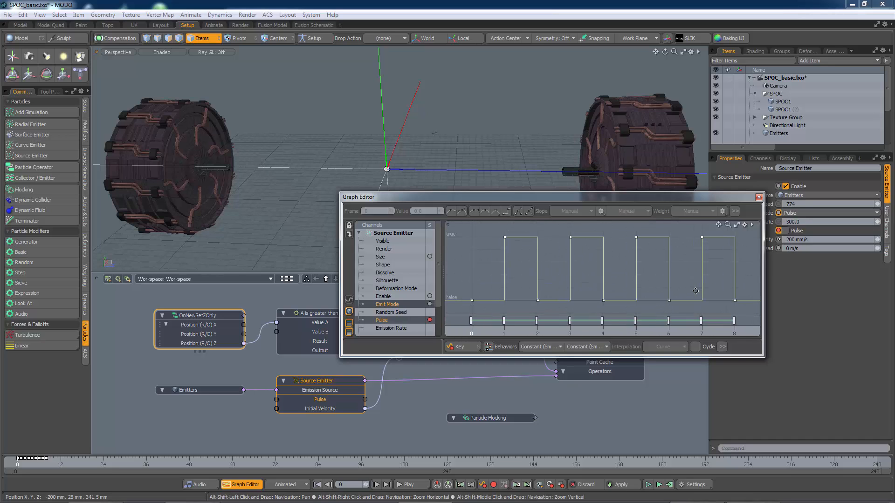
pyautogui.click(759, 197)
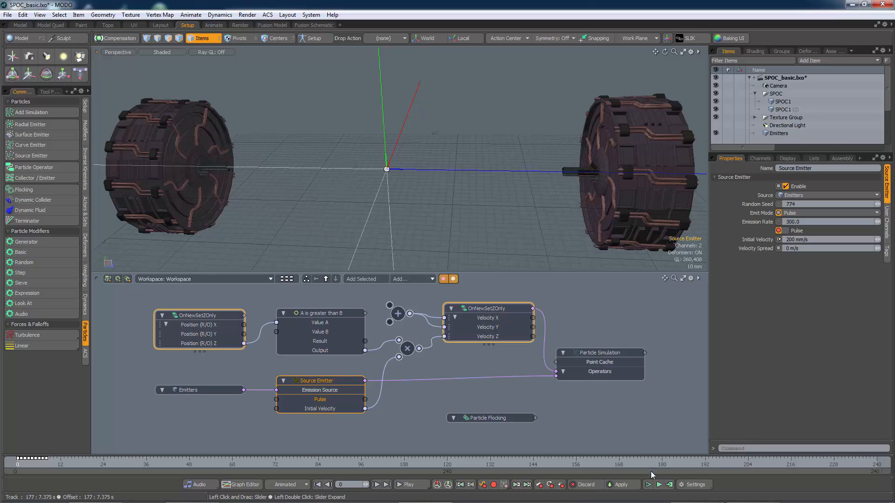
# Step: Run the particle simulation without flocking to observe the emission, and stop it
pyautogui.click(659, 485)
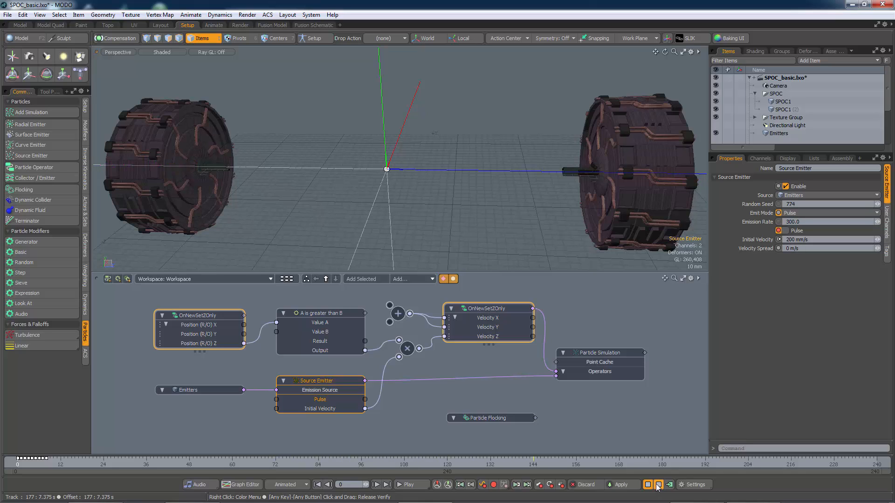
pyautogui.click(658, 485)
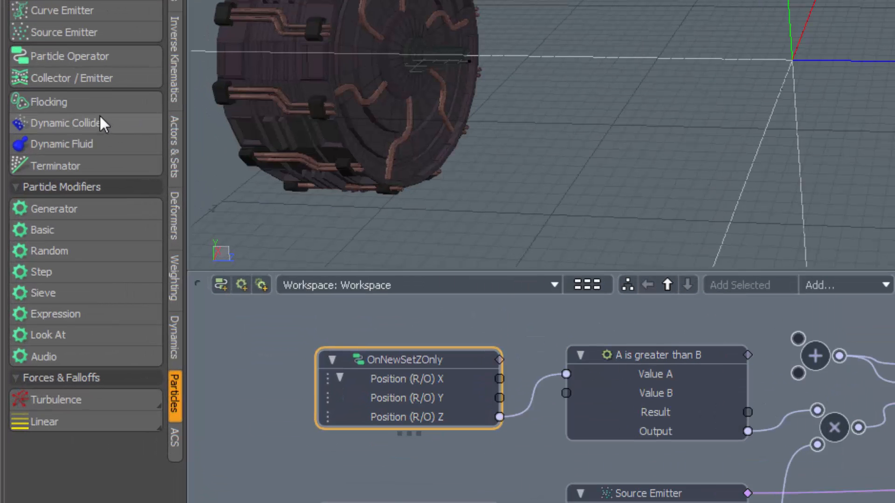
# Step: Locate the Flocking operator among the particle tools and among the item types that can be added to the scene
pyautogui.moveTo(64, 142); pyautogui.dragTo(65, 142)
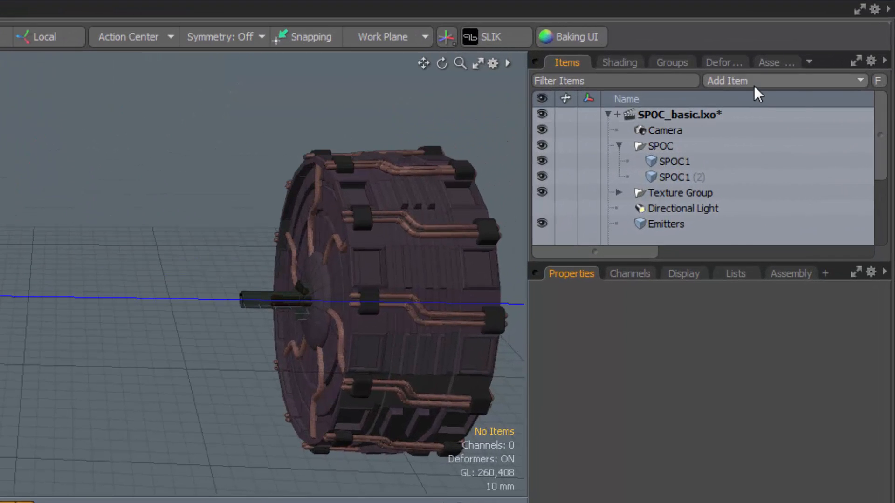
pyautogui.click(823, 61)
pyautogui.moveTo(764, 289)
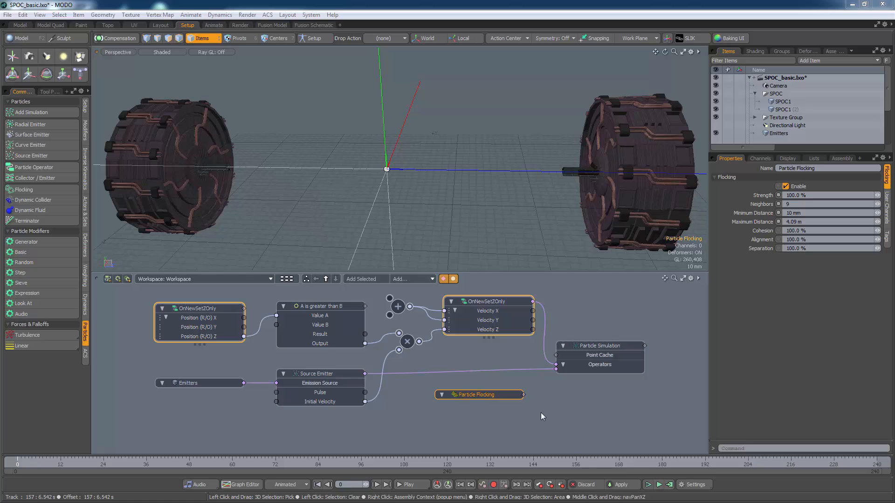
# Step: Connect the Particle Flocking node to the Operators input of the Particle Simulation and inspect the emitted particles up close
pyautogui.moveTo(495, 396); pyautogui.dragTo(557, 372)
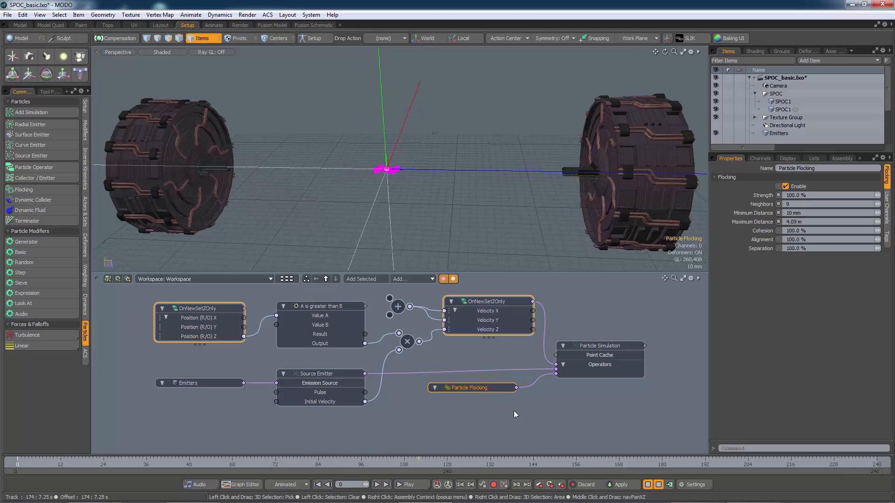
pyautogui.scroll(5, 394, 174)
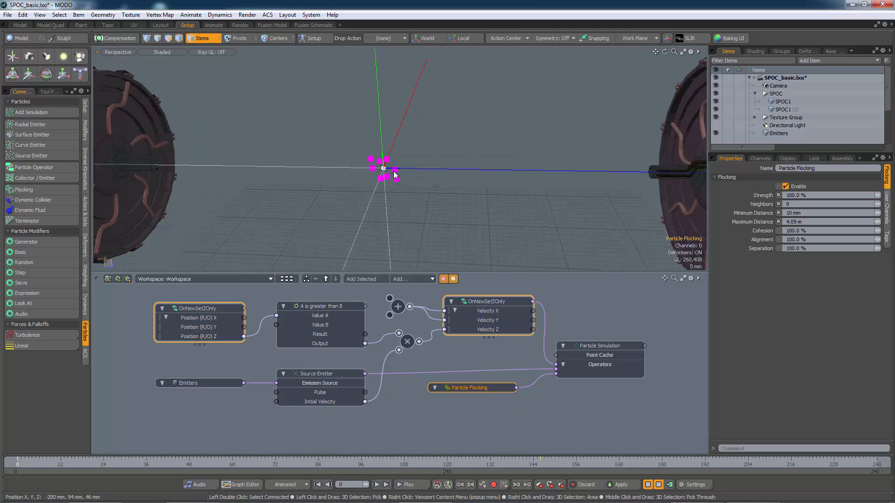
pyautogui.scroll(-5, 394, 175)
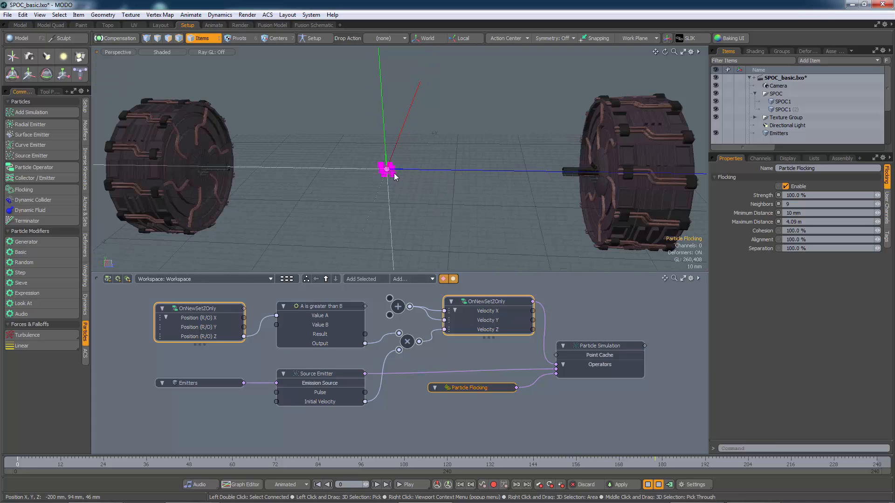
pyautogui.scroll(2, 405, 189)
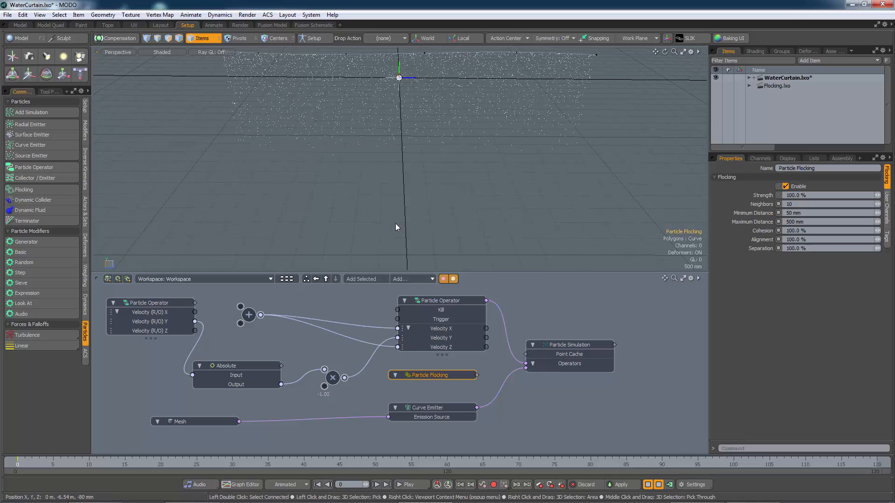
# Step: In the WaterCurtain scene, link Particle Flocking to the Particle Simulation's Operators and view its effect on the falling particles
pyautogui.keyDown('alt'); pyautogui.moveTo(396, 173); pyautogui.dragTo(391, 266); pyautogui.keyUp('alt')
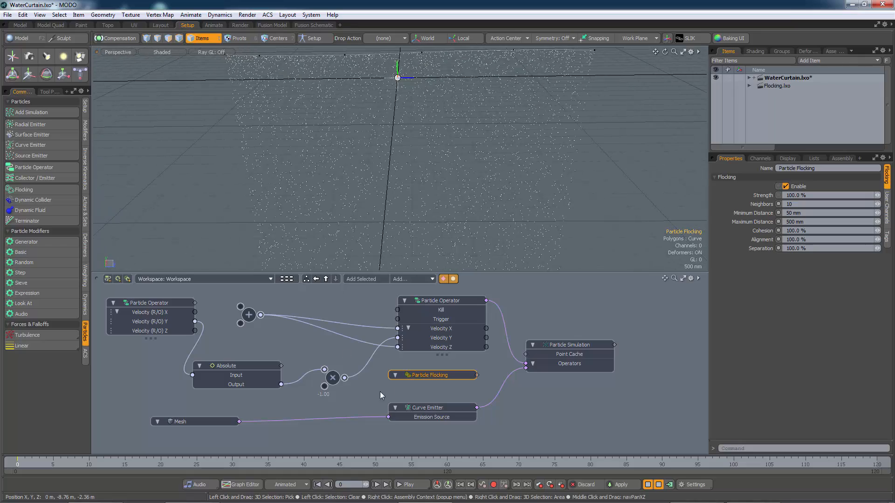
pyautogui.moveTo(428, 408); pyautogui.dragTo(429, 405)
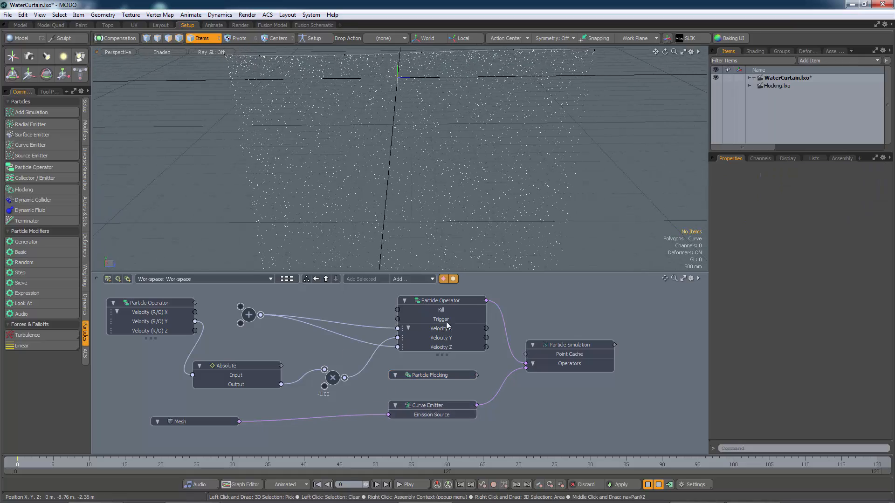
pyautogui.keyDown('alt'); pyautogui.moveTo(552, 181); pyautogui.dragTo(511, 215); pyautogui.keyUp('alt')
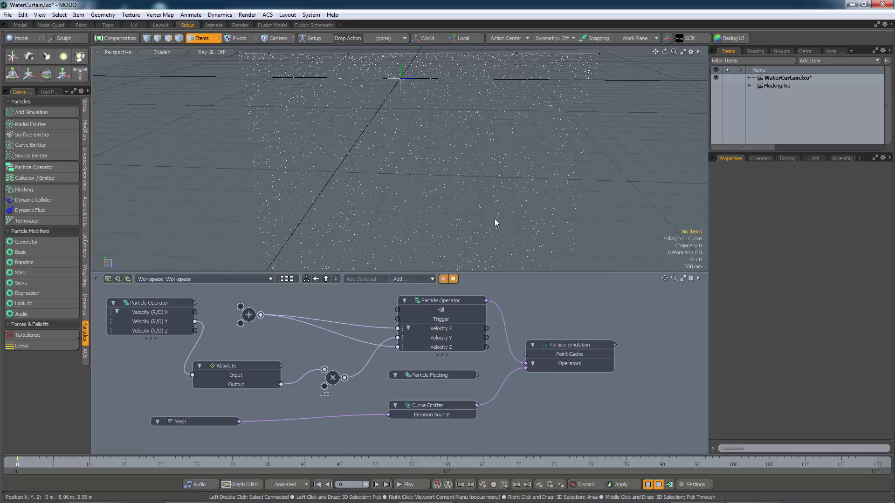
pyautogui.press('alt')
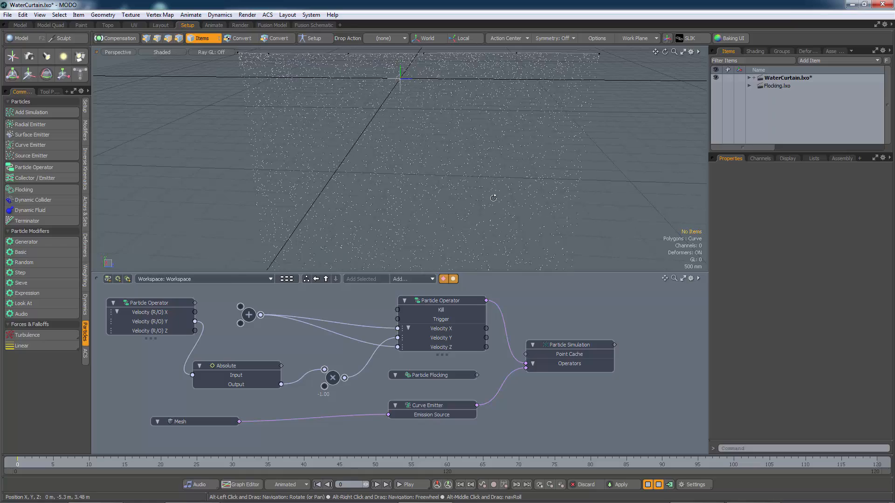
pyautogui.keyDown('alt'); pyautogui.moveTo(493, 198); pyautogui.dragTo(546, 185); pyautogui.keyUp('alt')
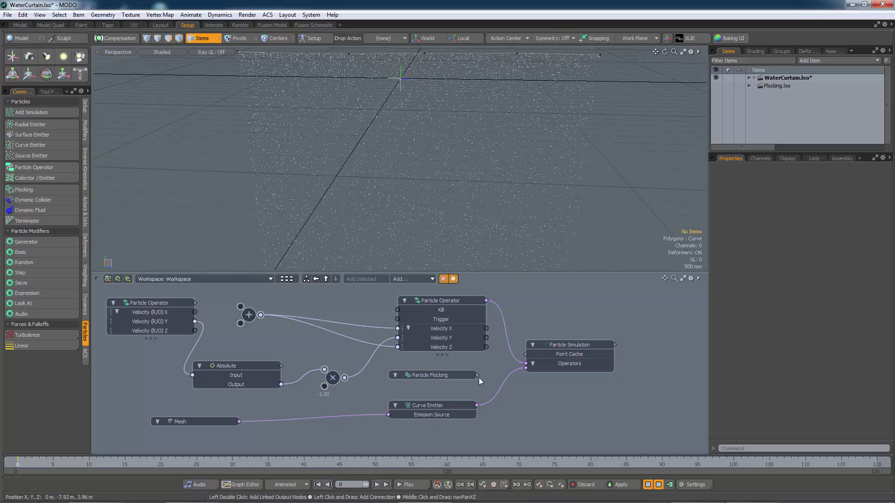
pyautogui.moveTo(476, 375); pyautogui.dragTo(534, 361)
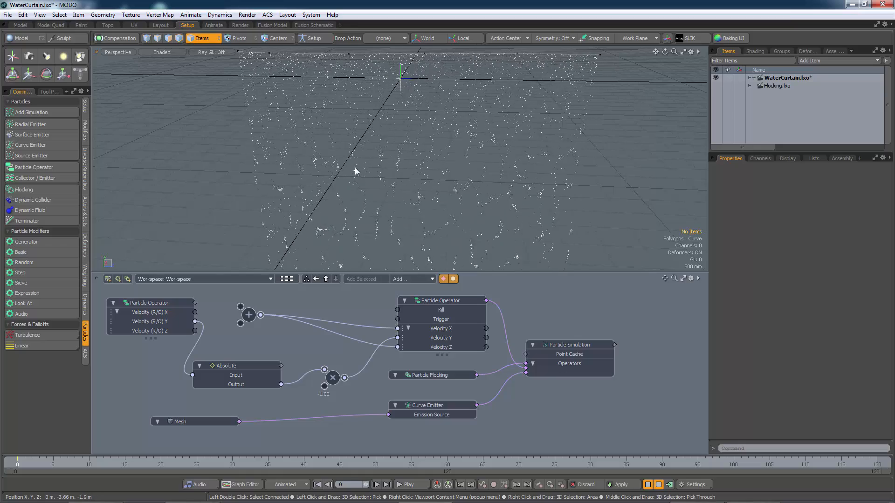
pyautogui.keyDown('alt'); pyautogui.moveTo(376, 150); pyautogui.dragTo(435, 190); pyautogui.keyUp('alt')
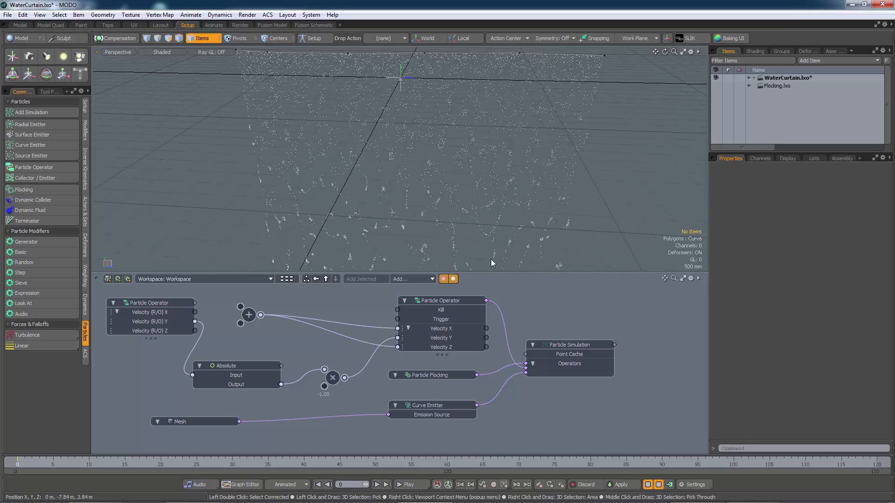
# Step: Try Neighbors values of 5 and 20 on the Particle Flocking node, and set Neighbors back to 10
pyautogui.click(437, 375)
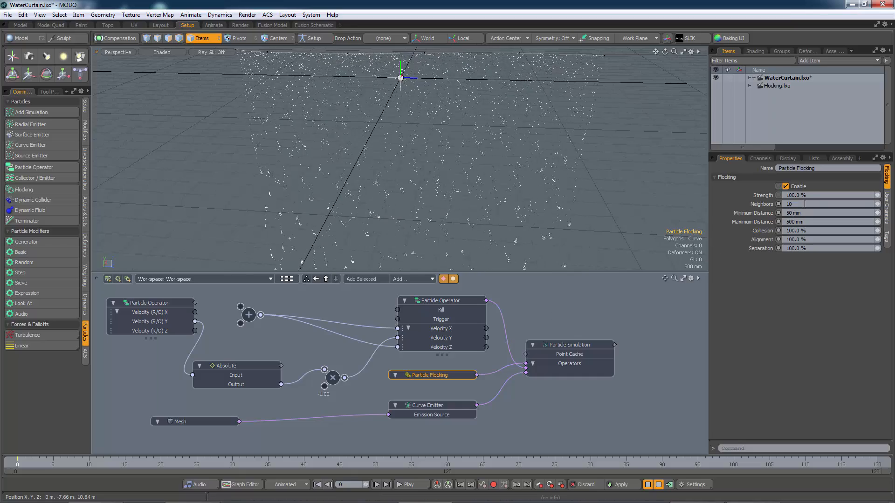
pyautogui.click(784, 205)
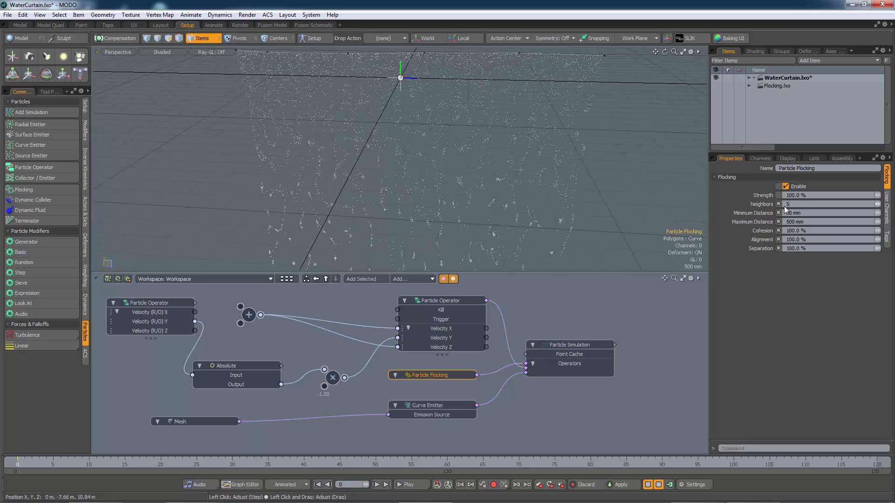
pyautogui.write('5')
pyautogui.press('Tab')
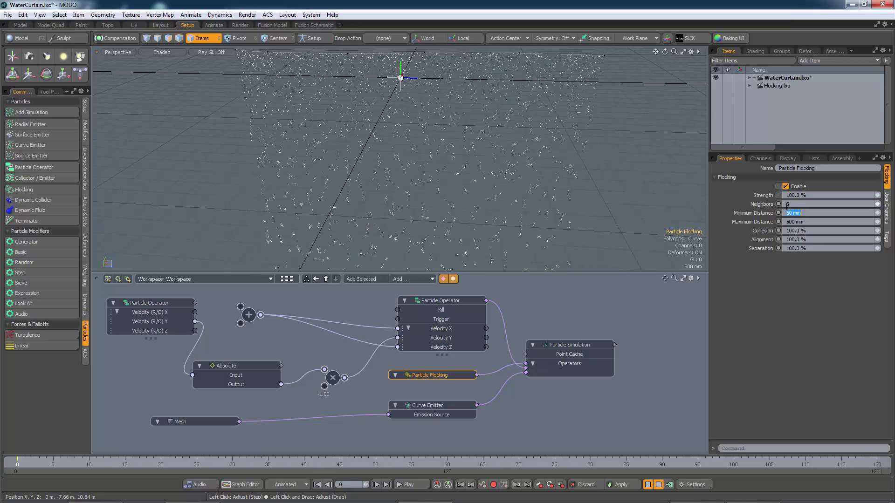
pyautogui.click(795, 203)
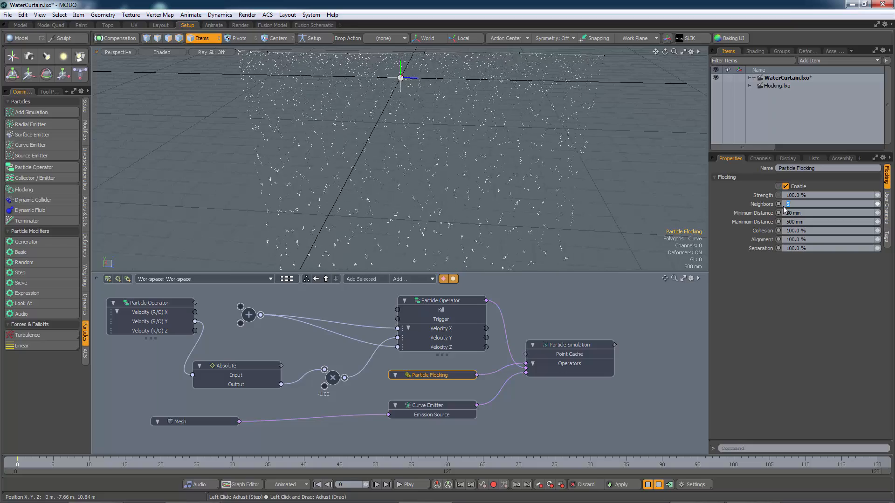
pyautogui.write('20')
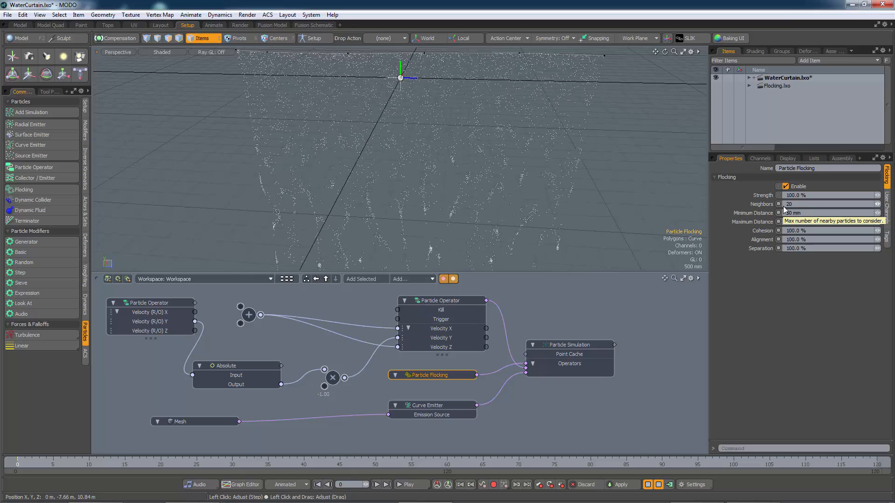
pyautogui.click(784, 204)
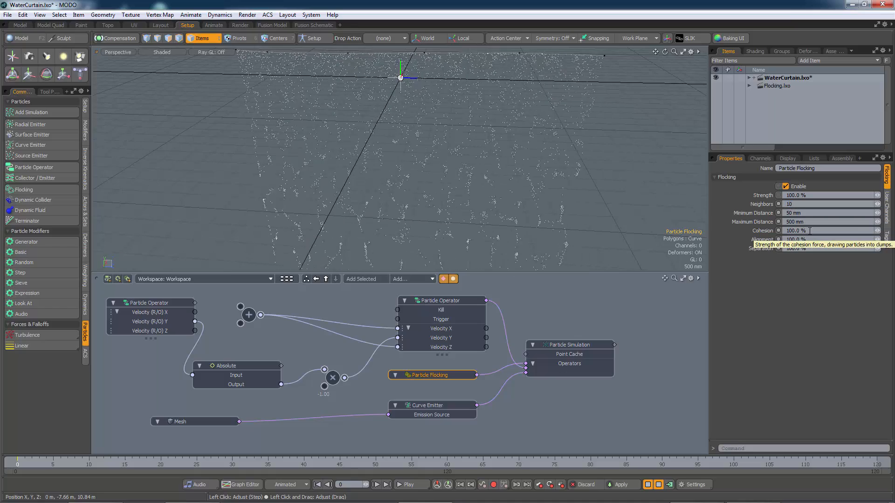
# Step: Try a Cohesion of 300% on the Particle Flocking node, and set it back to 100%
pyautogui.click(791, 231)
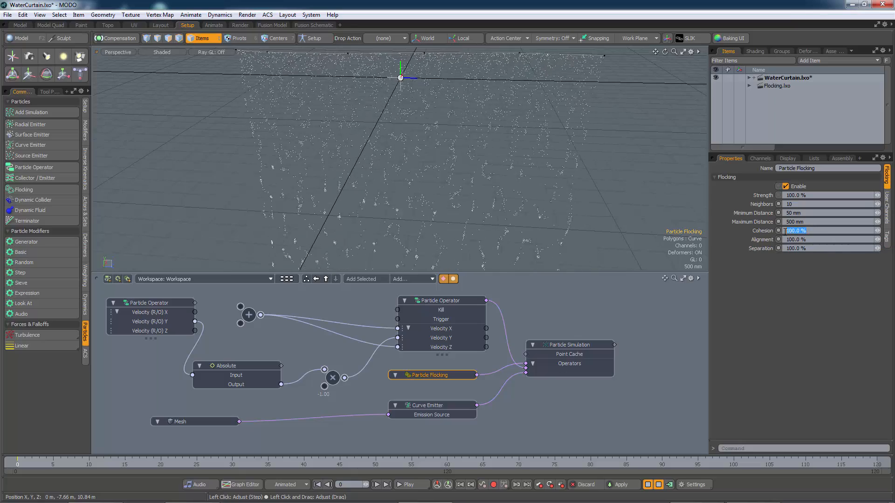
pyautogui.write('3')
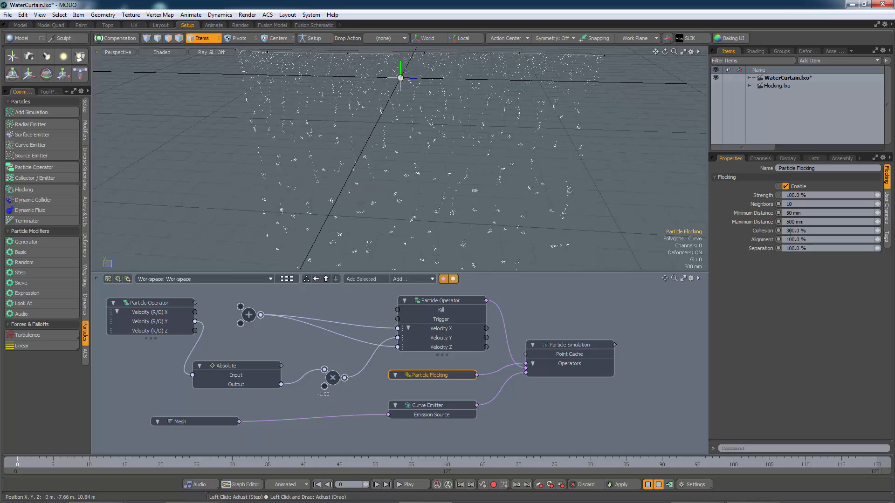
pyautogui.click(817, 232)
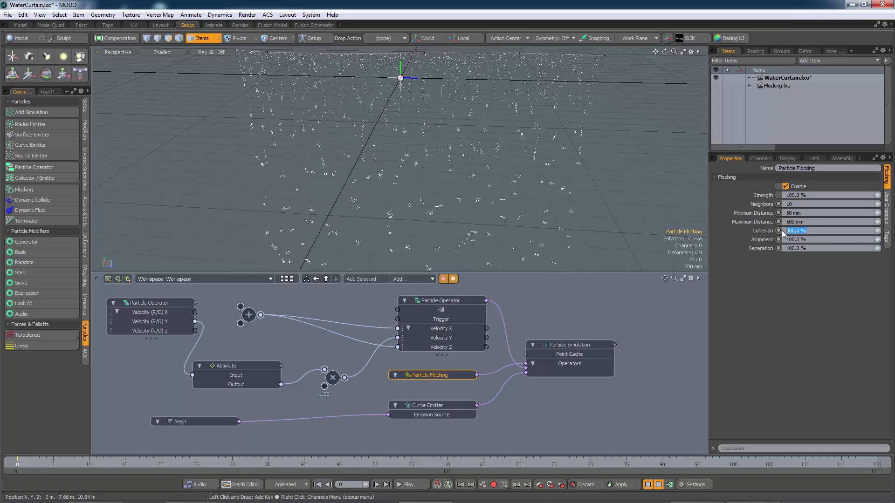
pyautogui.write('100')
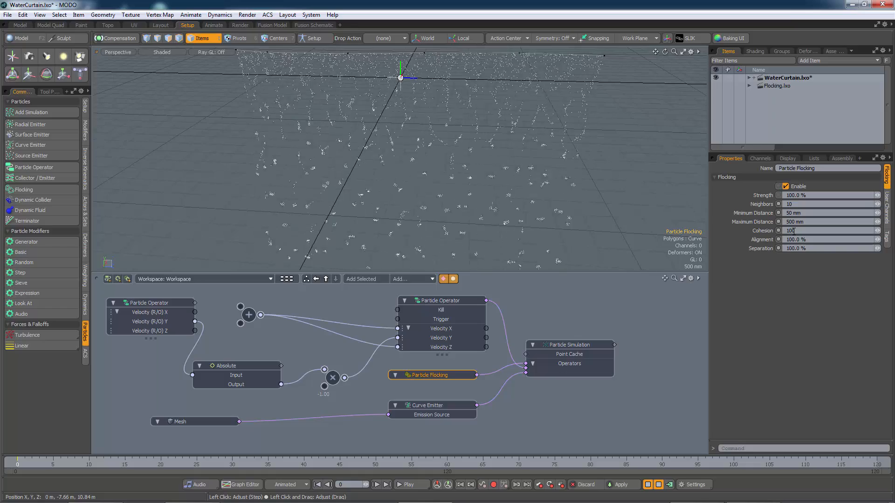
pyautogui.press('Tab')
pyautogui.press('Tab')
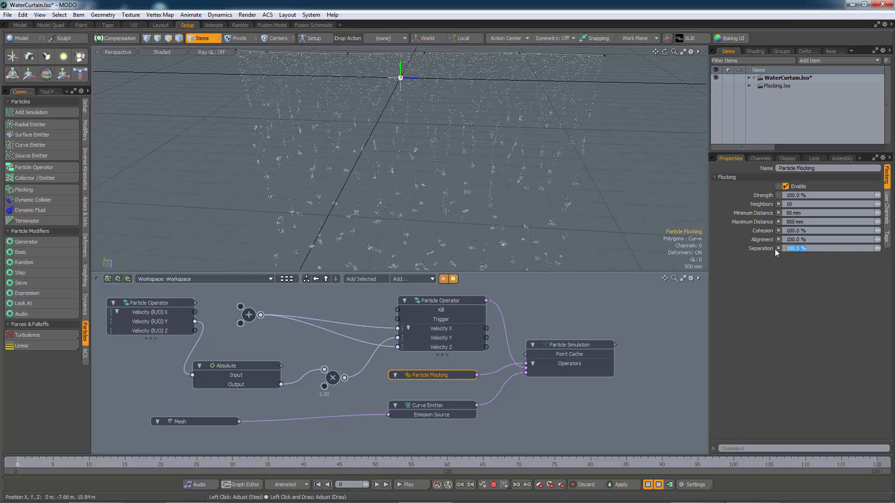
pyautogui.press('Return')
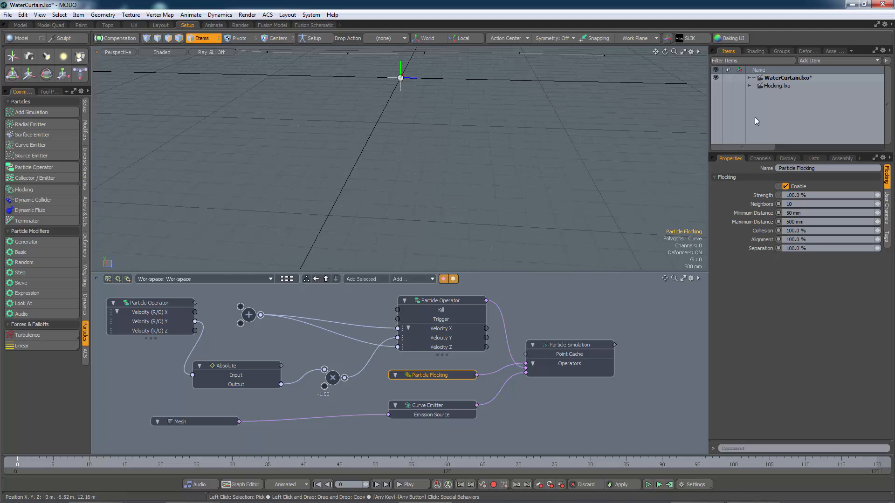
# Step: Switch to the Flocking.lxo scene and frame its plane and radial emitter in the perspective view
pyautogui.click(767, 88)
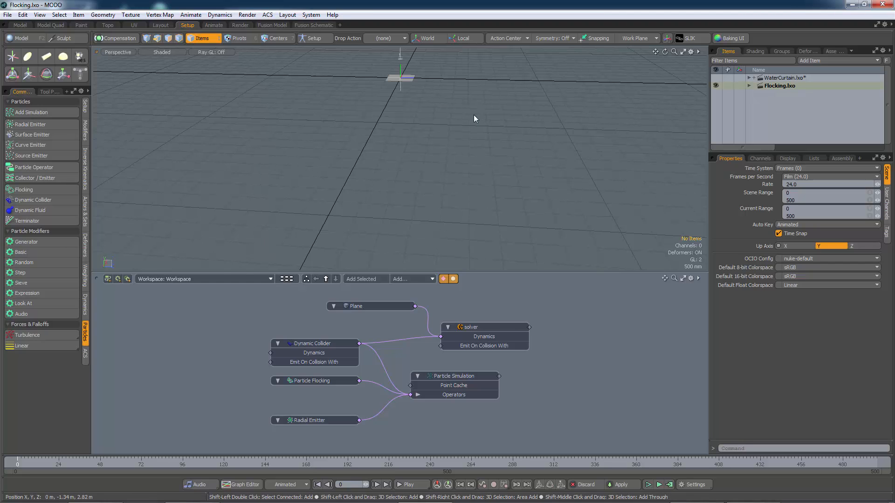
pyautogui.press('a')
pyautogui.scroll(3, 415, 155)
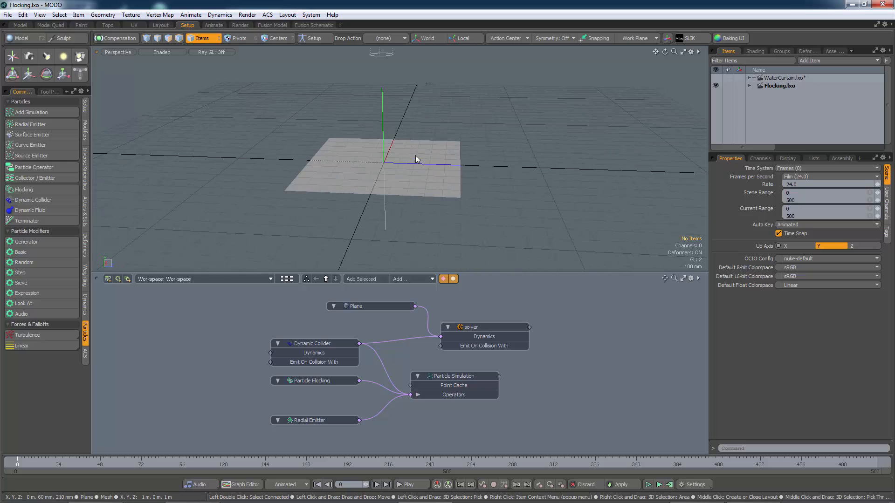
pyautogui.keyDown('alt'); pyautogui.moveTo(410, 166); pyautogui.dragTo(465, 205); pyautogui.keyUp('alt')
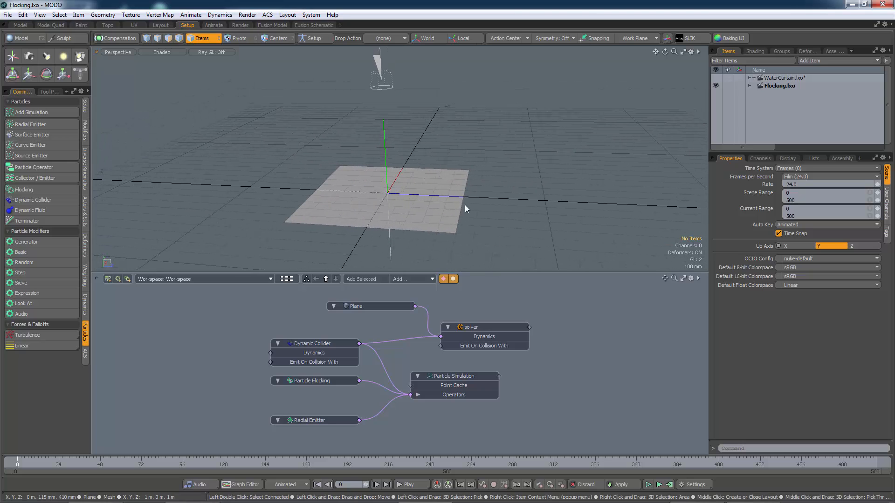
# Step: Run the Flocking scene's simulation interactively and examine from above how the particles spread across the plane
pyautogui.click(648, 485)
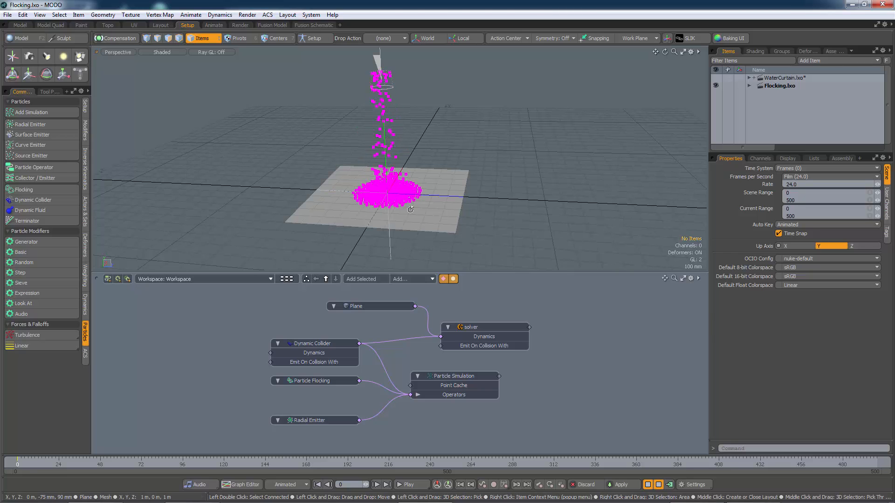
pyautogui.moveTo(415, 215)
pyautogui.keyDown('alt'); pyautogui.mouseDown()
pyautogui.moveTo(428, 222)
pyautogui.moveTo(415, 214)
pyautogui.moveTo(419, 207)
pyautogui.mouseUp(); pyautogui.keyUp('alt')
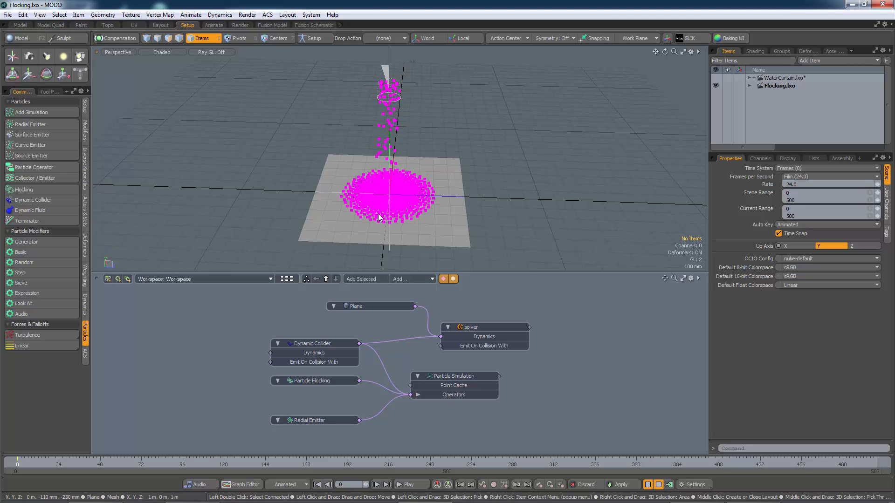
pyautogui.keyDown('alt'); pyautogui.moveTo(407, 201); pyautogui.dragTo(418, 234); pyautogui.keyUp('alt')
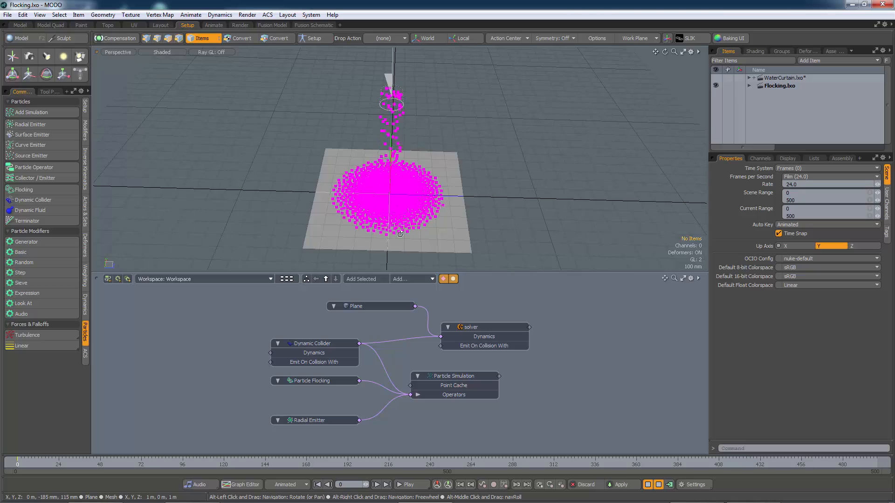
pyautogui.scroll(3, 394, 214)
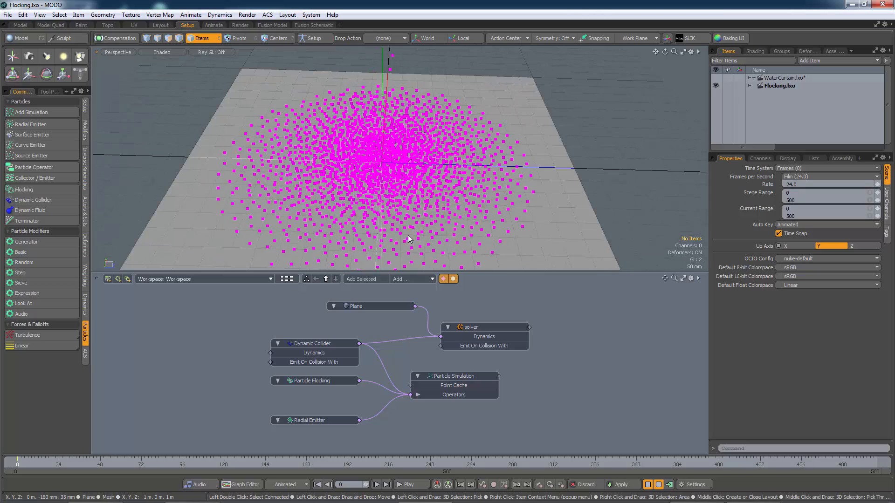
pyautogui.keyDown('alt'); pyautogui.moveTo(412, 216); pyautogui.dragTo(394, 214); pyautogui.keyUp('alt')
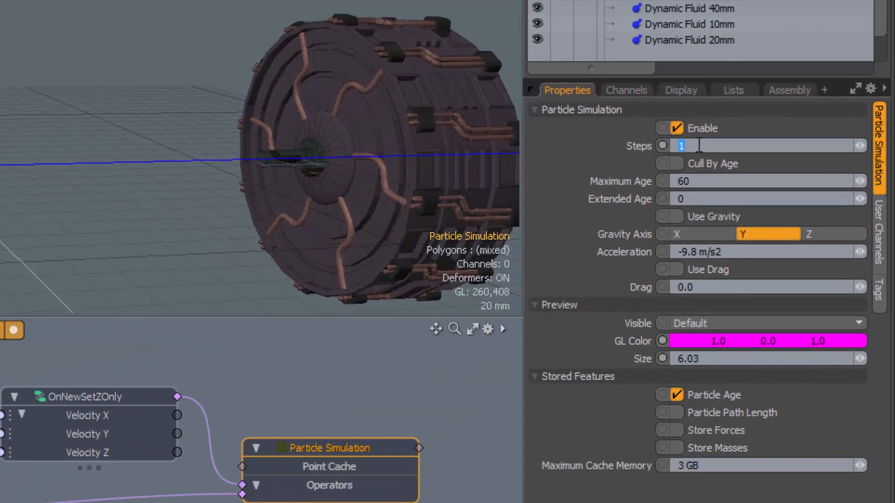
# Step: In the SPOC_dynamic scene, set the Particle Simulation's Steps to 10
pyautogui.write('10')
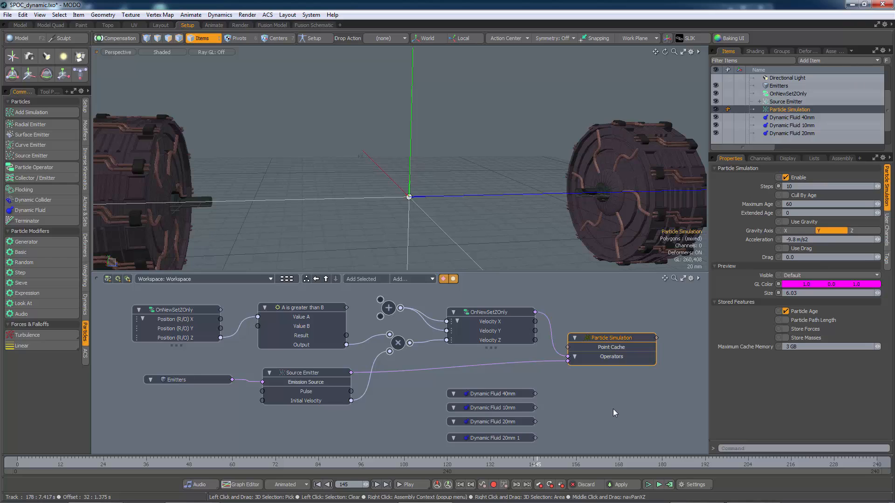
pyautogui.moveTo(501, 385); pyautogui.dragTo(498, 431)
pyautogui.click(561, 406)
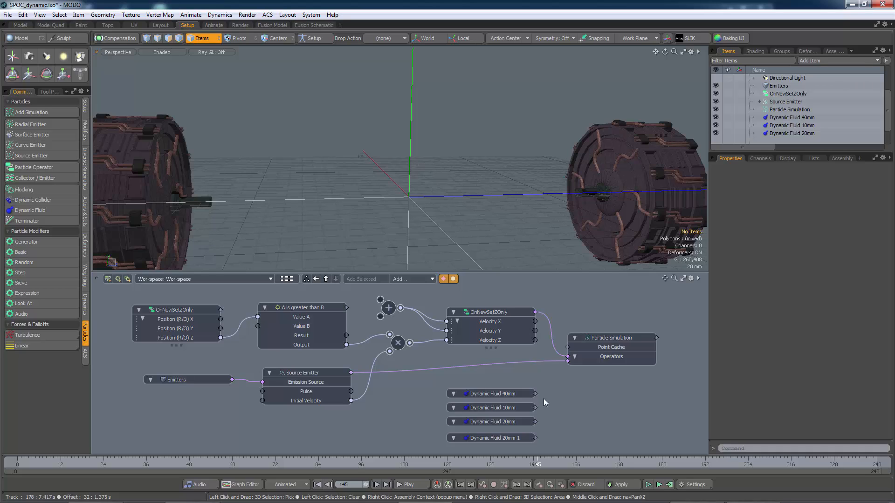
# Step: Link Dynamic Fluid 40mm to the Particle Simulation's Operators and play back the simulation computed from 0 to 240
pyautogui.moveTo(535, 394); pyautogui.dragTo(578, 365)
pyautogui.click(670, 485)
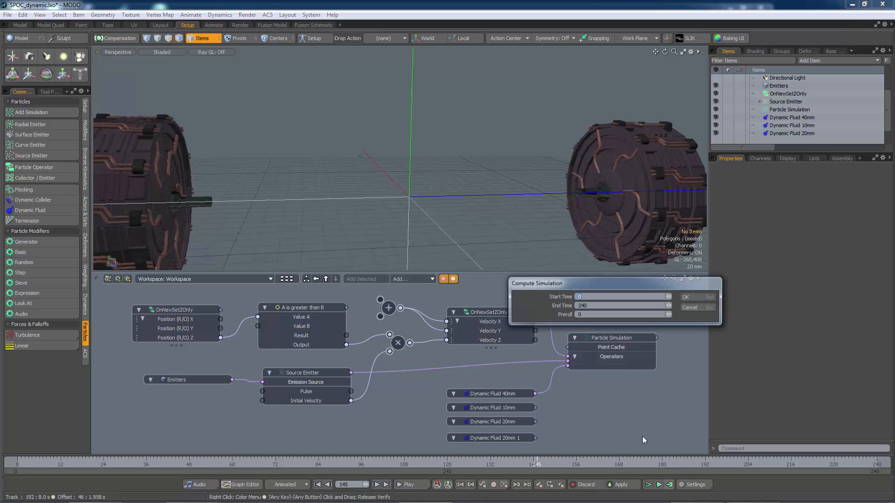
pyautogui.click(685, 297)
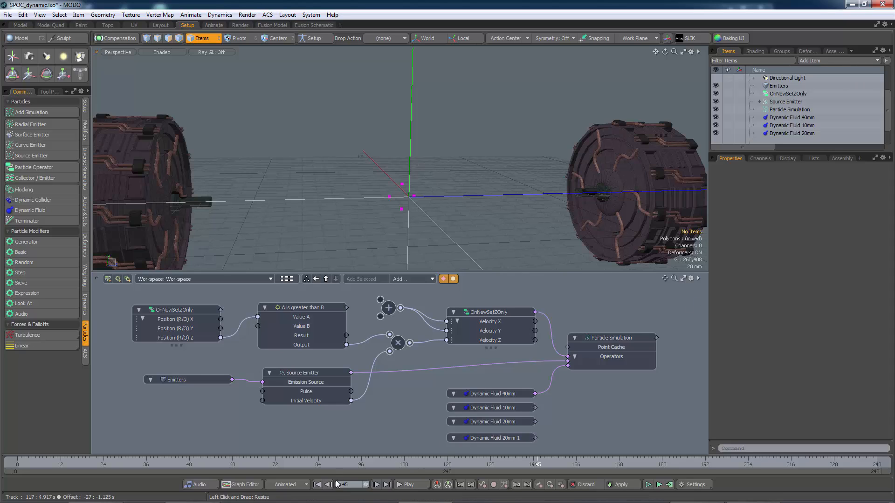
pyautogui.click(318, 485)
pyautogui.click(410, 486)
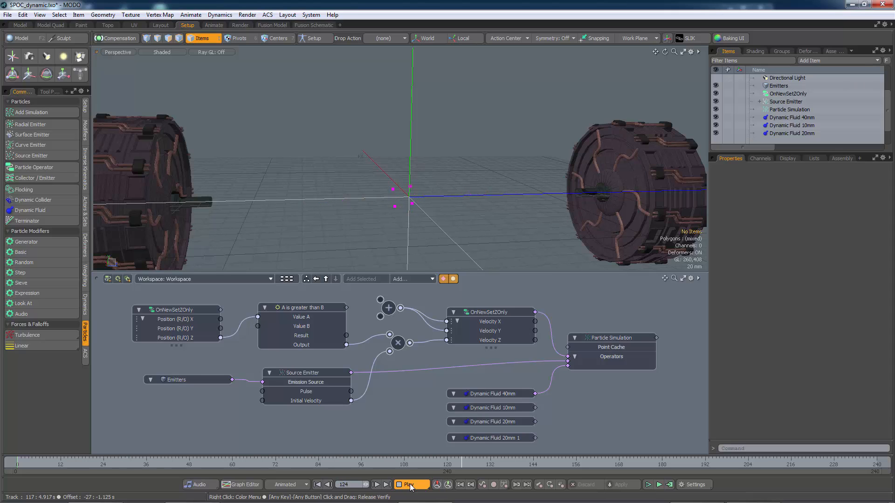
pyautogui.click(410, 487)
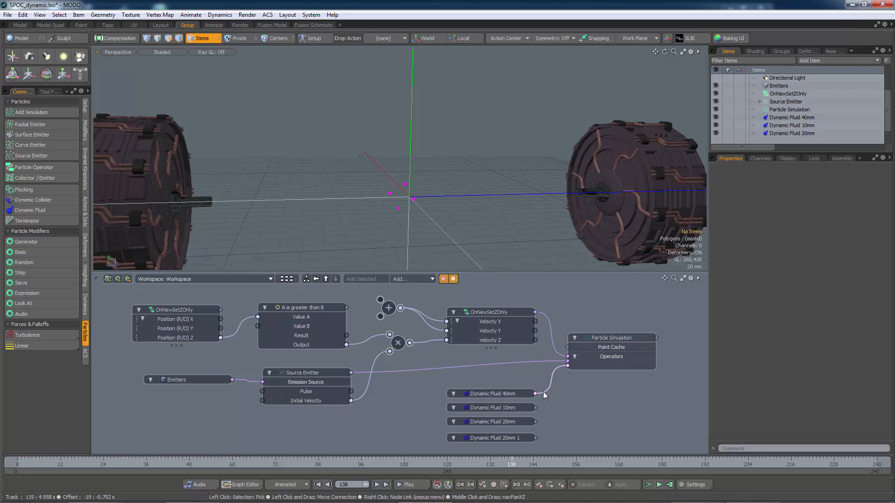
# Step: Replace the 40mm fluid link with Dynamic Fluid 10mm and play back the simulation recomputed from 0 to 240
pyautogui.moveTo(543, 392); pyautogui.dragTo(579, 362)
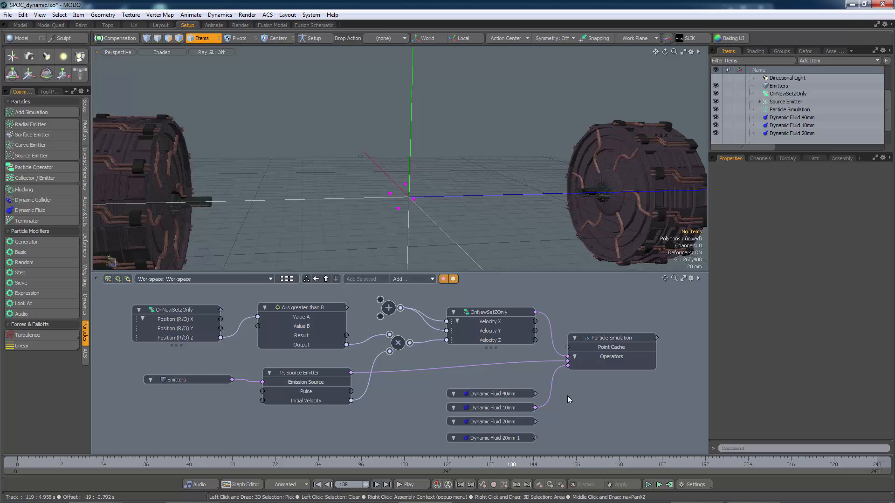
pyautogui.click(669, 485)
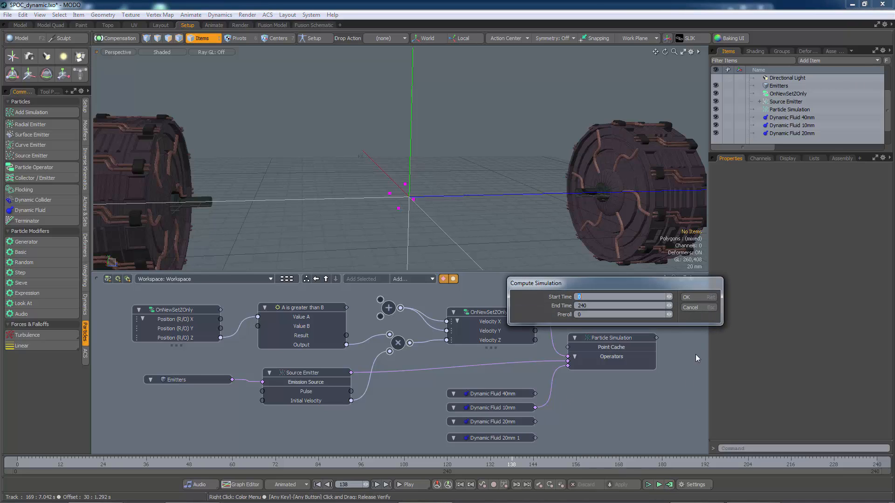
pyautogui.click(697, 298)
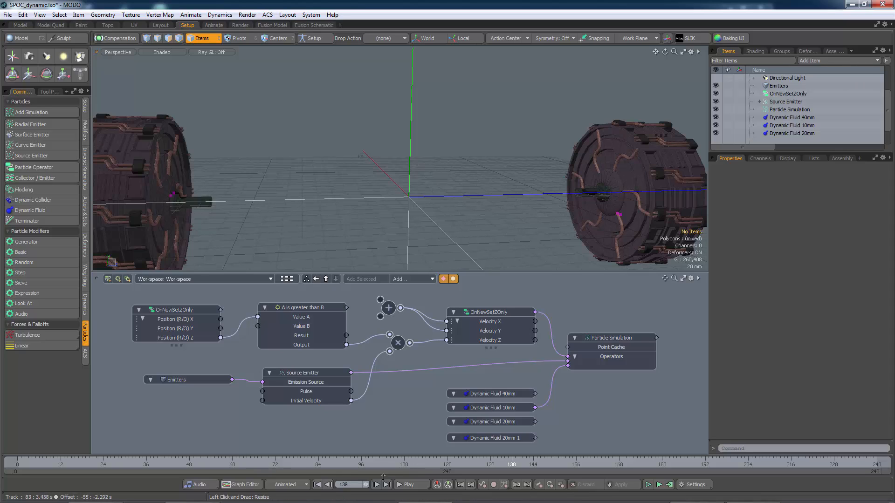
pyautogui.click(317, 485)
pyautogui.click(407, 485)
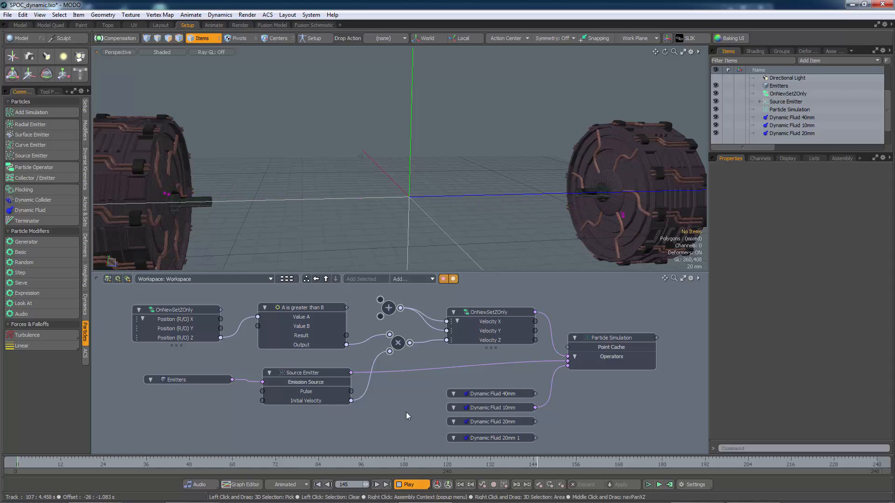
pyautogui.click(418, 485)
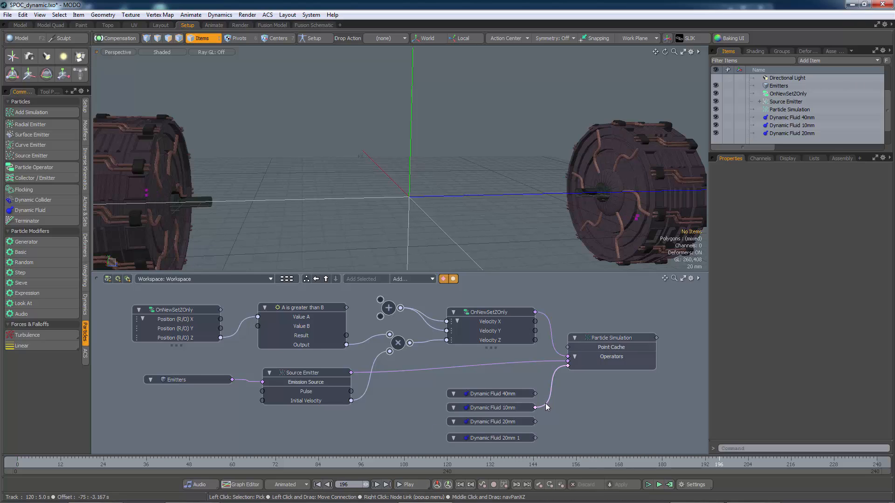
# Step: Replace the 10mm fluid link with Dynamic Fluid 20mm and play back the recomputed simulation from the first frame
pyautogui.moveTo(535, 422); pyautogui.dragTo(575, 366)
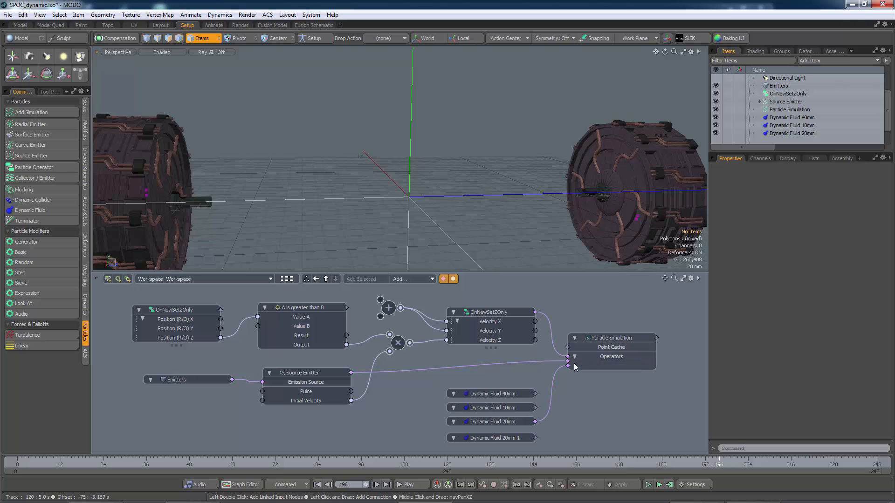
pyautogui.click(669, 485)
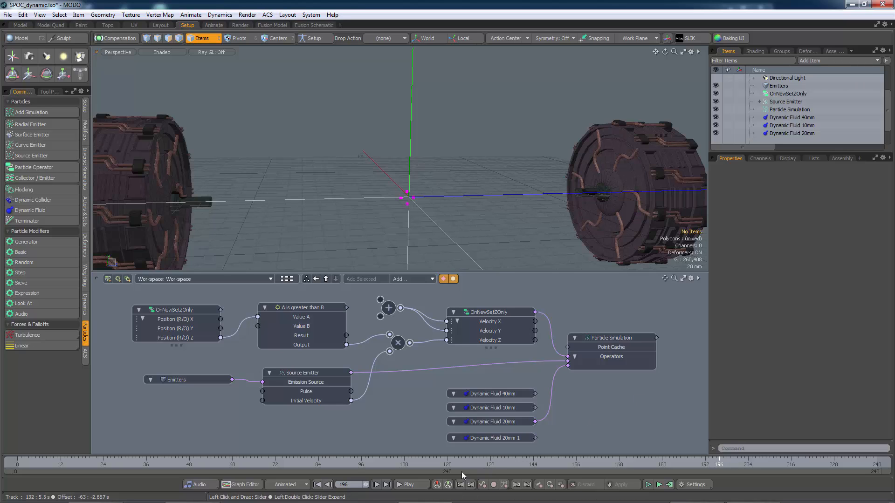
pyautogui.click(412, 488)
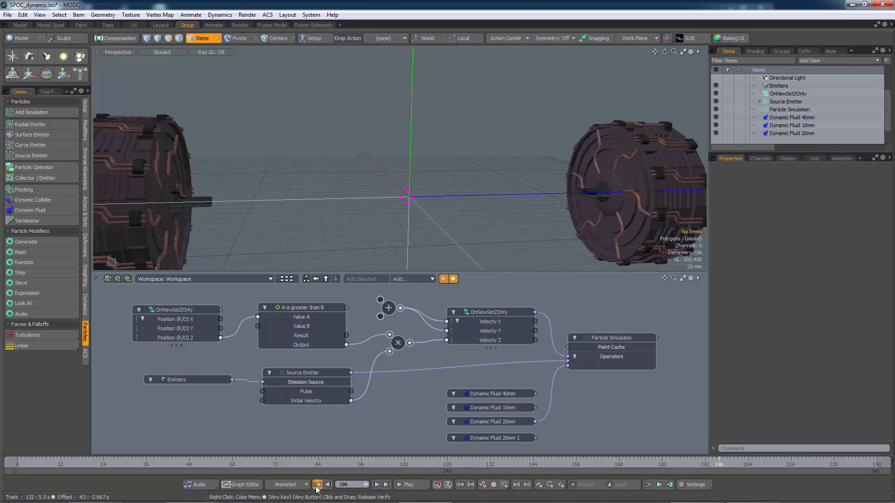
pyautogui.click(415, 486)
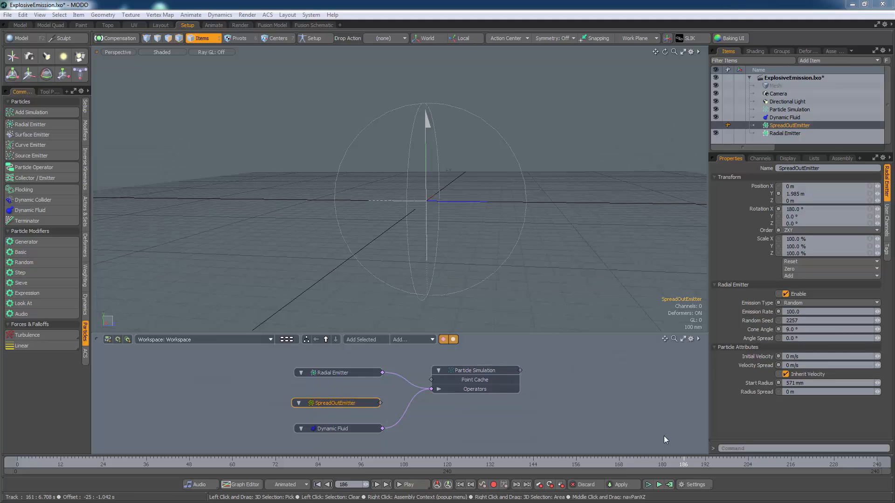
# Step: In the ExplosiveEmission scene, compute the Radial Emitter simulation from 0 to 240 and play it back from the start
pyautogui.click(670, 485)
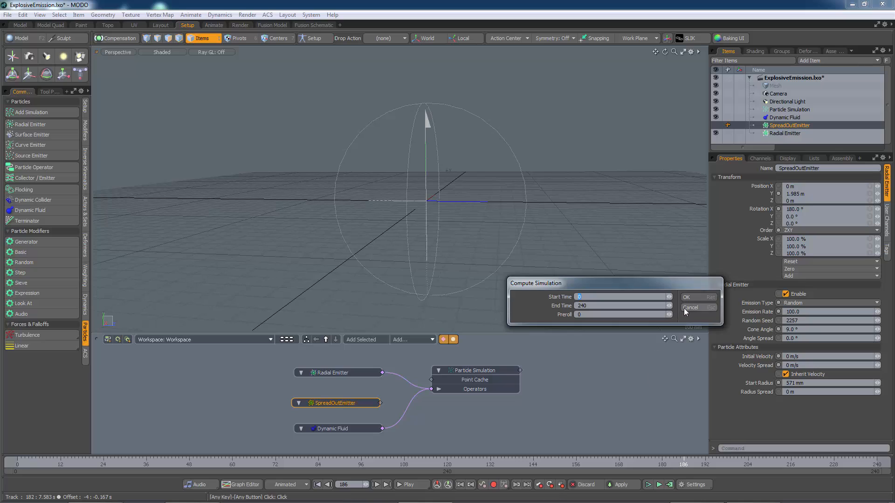
pyautogui.click(689, 298)
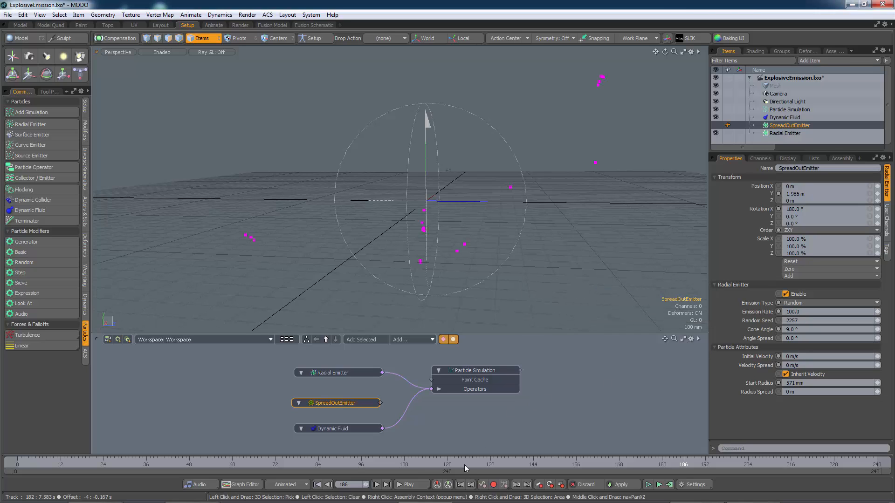
pyautogui.click(318, 485)
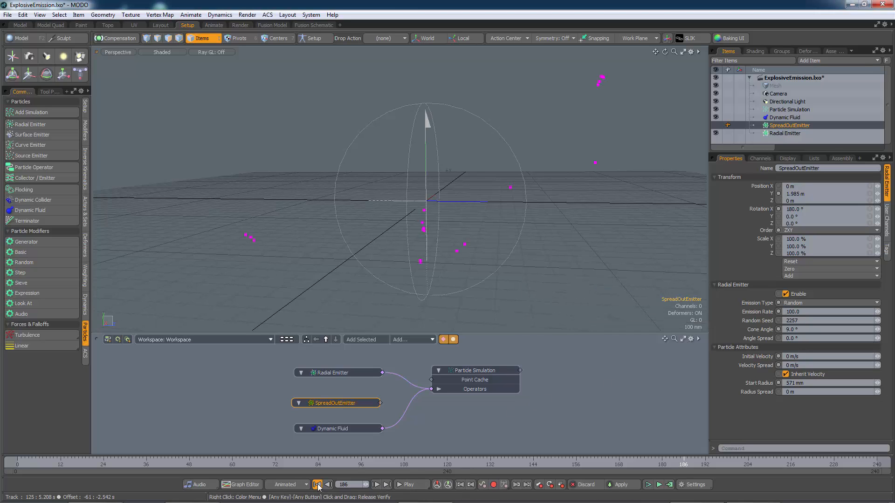
pyautogui.click(405, 485)
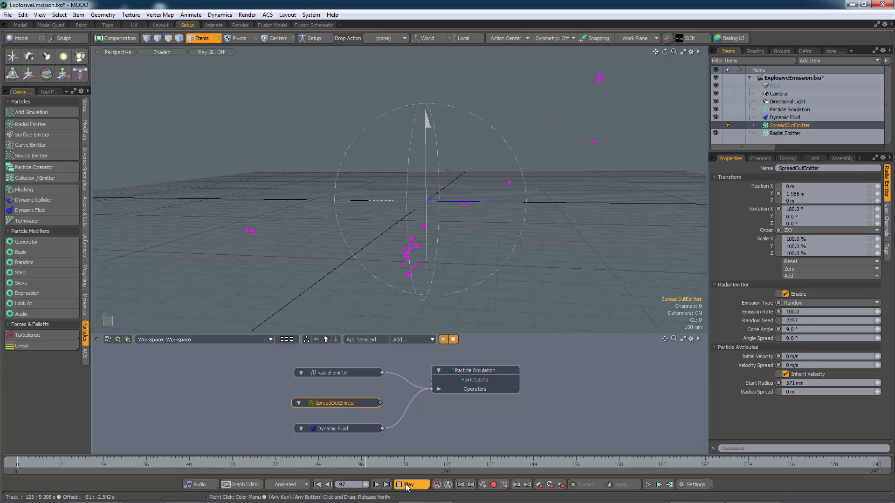
pyautogui.click(405, 486)
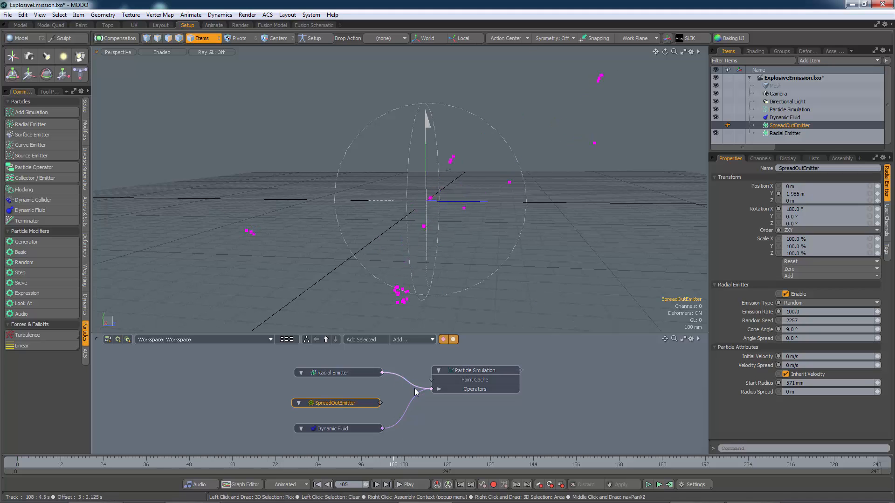
# Step: Replace the Radial Emitter link to the Particle Simulation's Operators with SpreadOutEmitter, and frame both emitters in the perspective view
pyautogui.moveTo(412, 364); pyautogui.dragTo(432, 390)
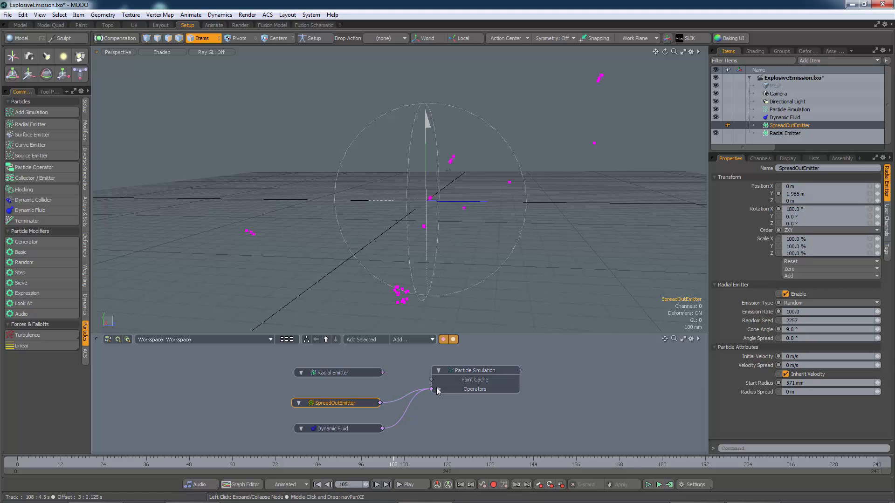
pyautogui.scroll(-3, 451, 234)
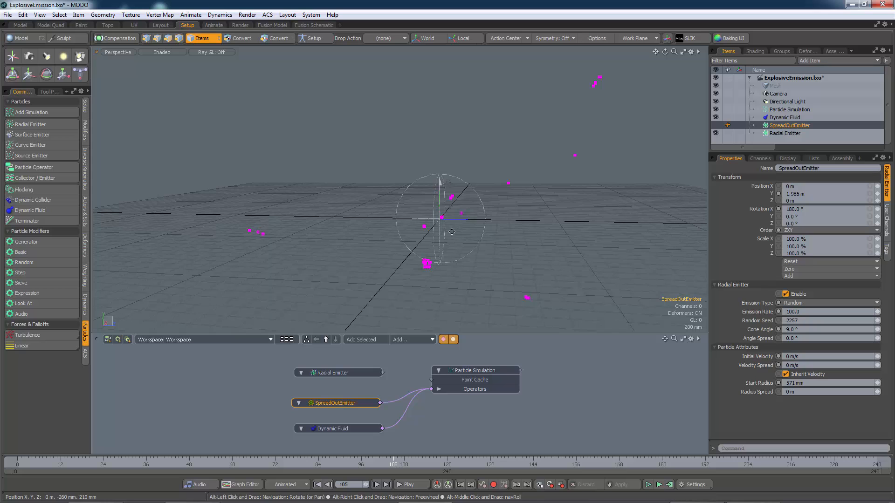
pyautogui.keyDown('alt'); pyautogui.moveTo(451, 232); pyautogui.dragTo(451, 219); pyautogui.keyUp('alt')
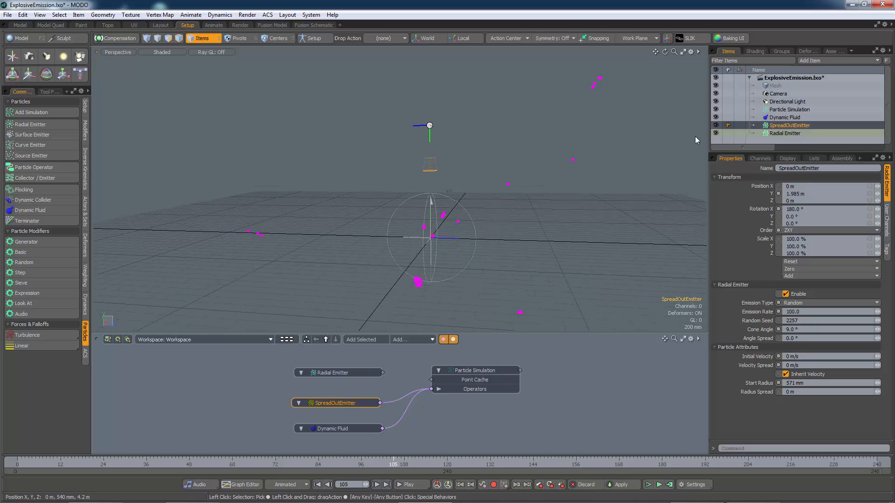
pyautogui.scroll(3, 445, 171)
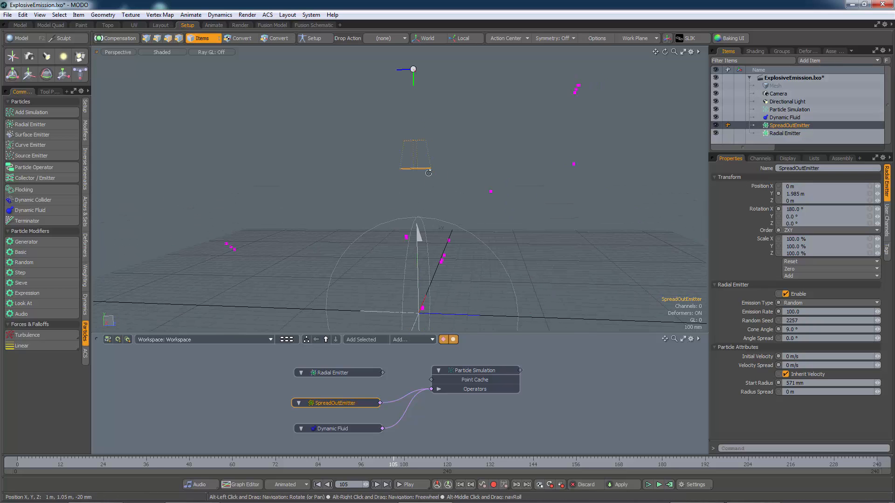
pyautogui.keyDown('alt'); pyautogui.moveTo(428, 173); pyautogui.dragTo(437, 155); pyautogui.keyUp('alt')
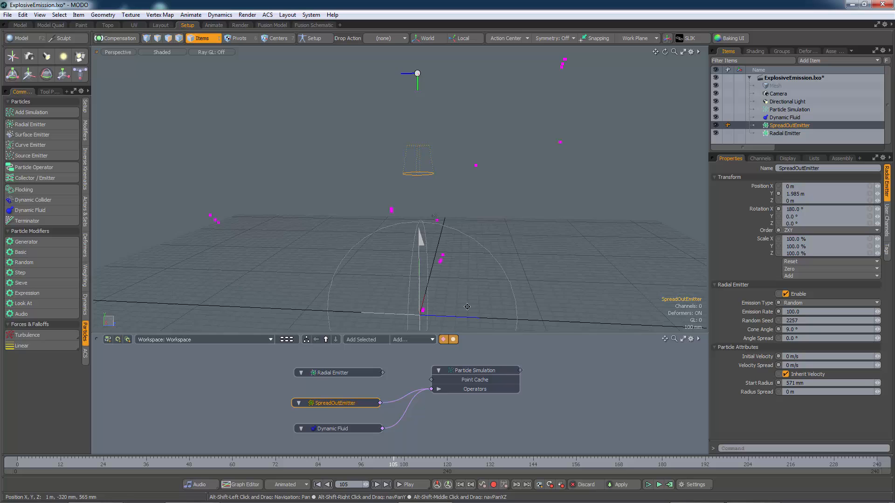
pyautogui.keyDown('alt'); pyautogui.moveTo(139, 79); pyautogui.dragTo(199, 103); pyautogui.keyUp('alt')
pyautogui.keyDown('alt'); pyautogui.moveTo(457, 251); pyautogui.dragTo(444, 262); pyautogui.keyUp('alt')
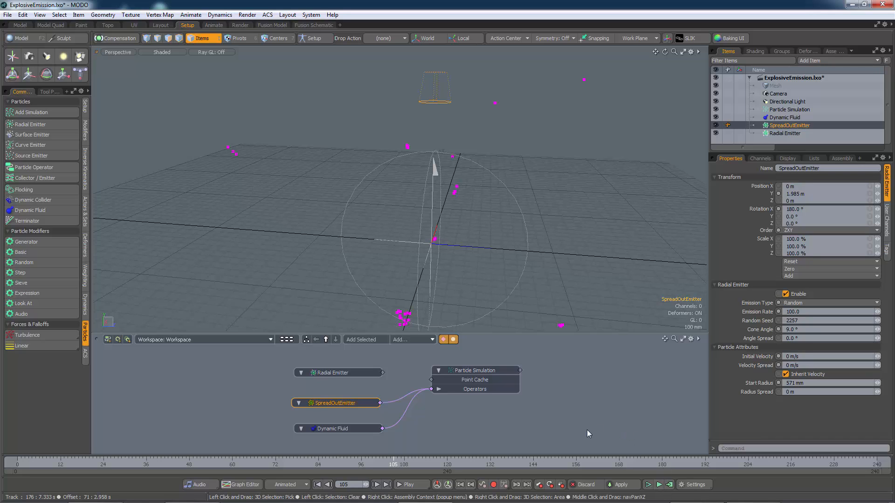
# Step: Compute the SpreadOutEmitter simulation from 0 to 240 and play it back from the first frame
pyautogui.click(670, 485)
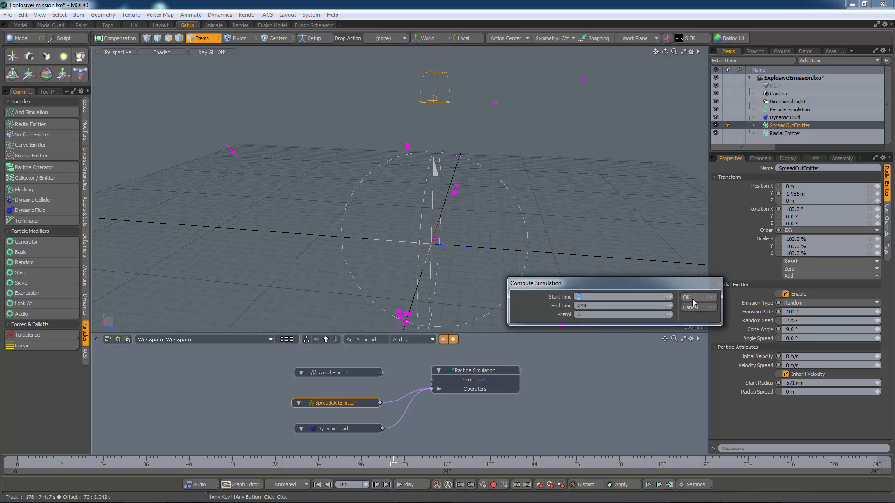
pyautogui.click(692, 299)
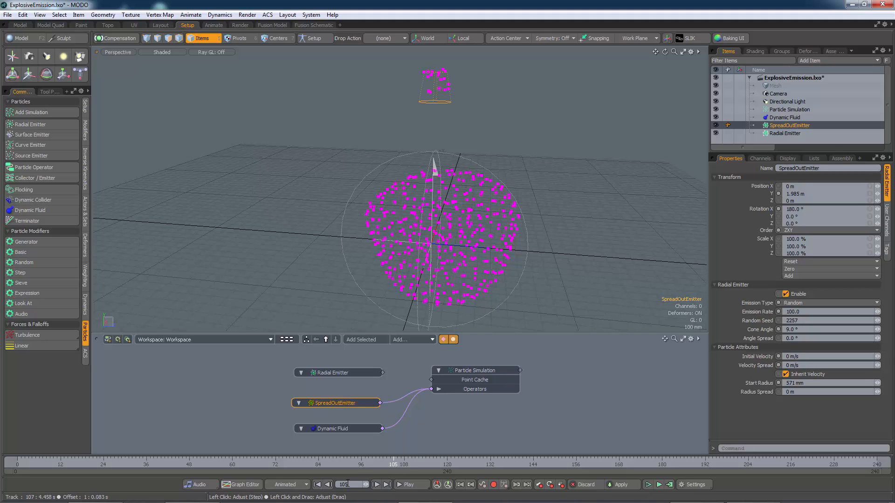
pyautogui.click(317, 485)
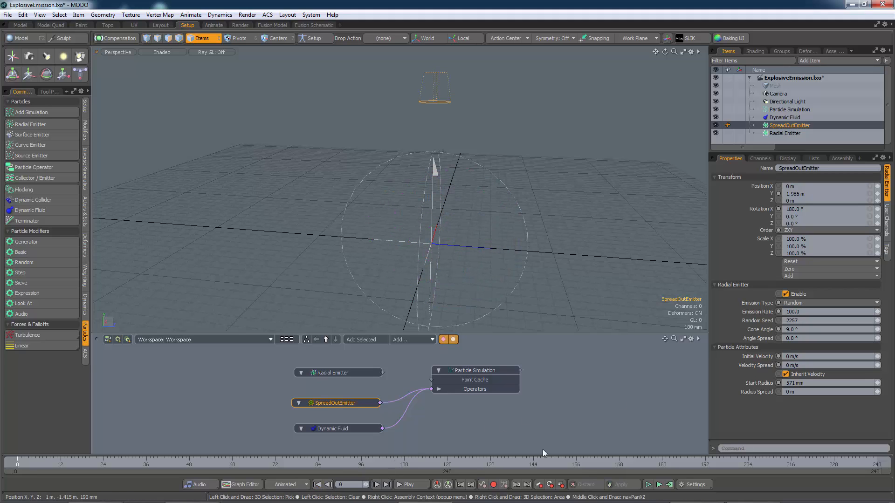
pyautogui.click(405, 485)
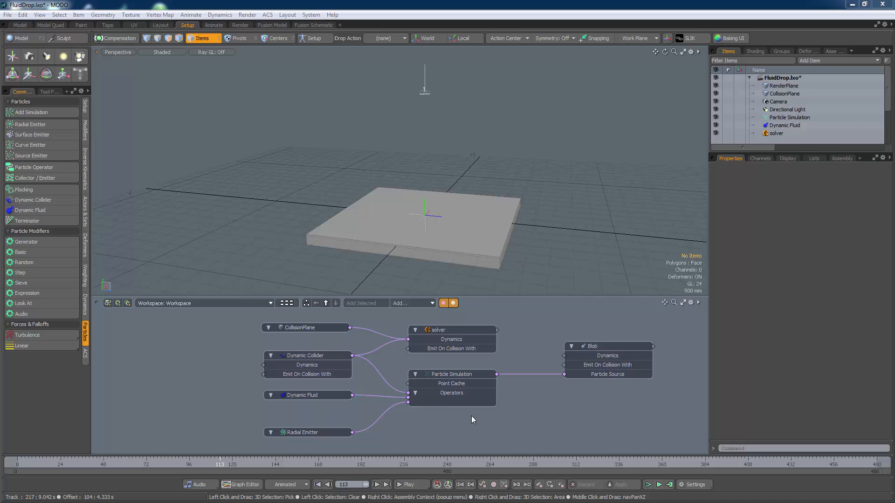
pyautogui.click(670, 485)
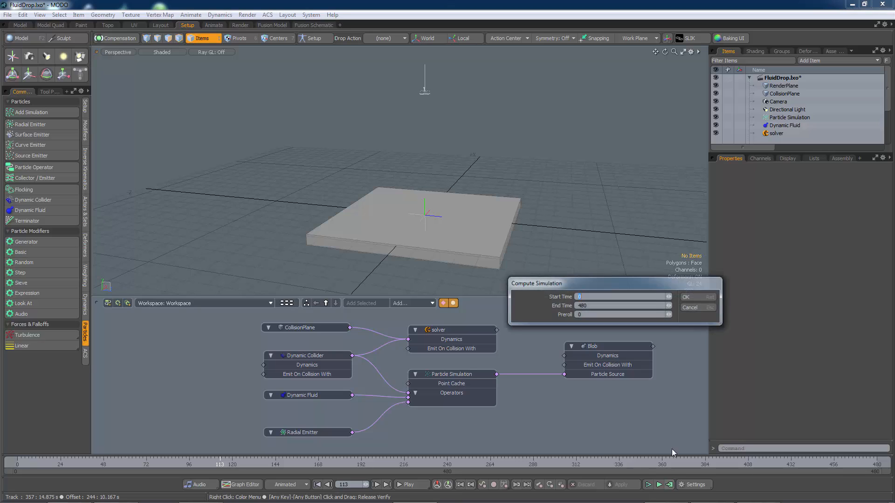
pyautogui.click(690, 297)
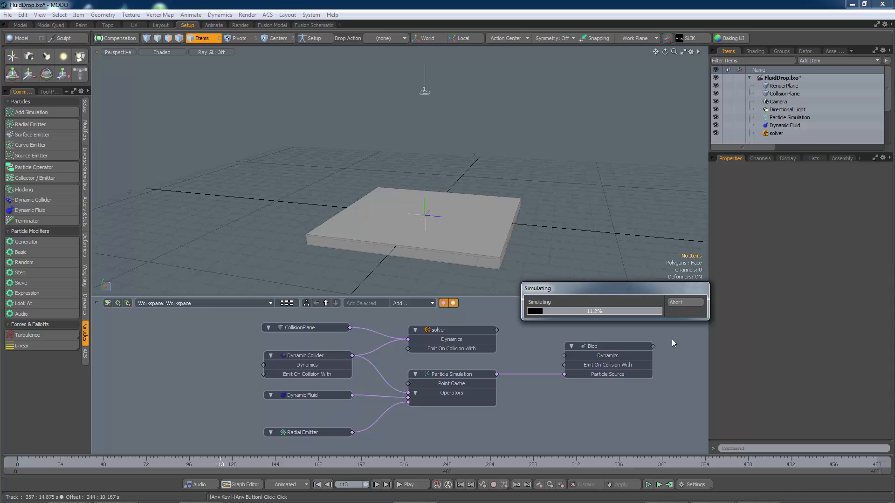
pyautogui.click(682, 302)
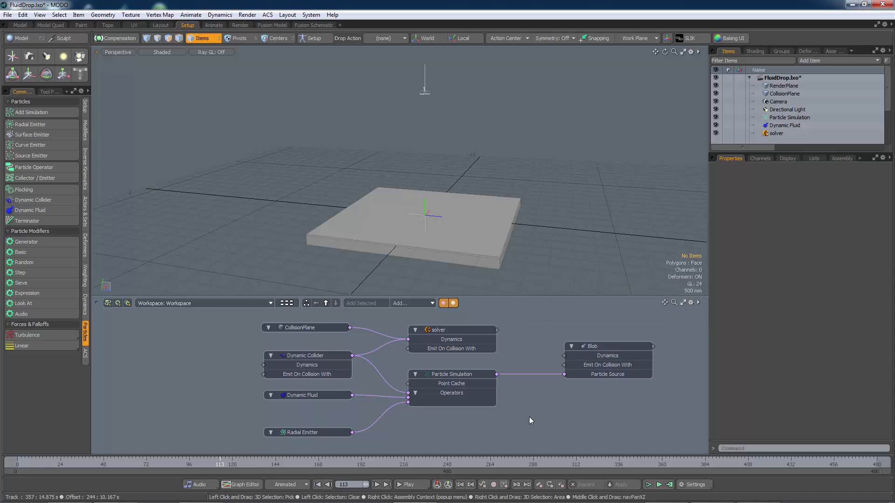
# Step: Return to frame 0, add a CSV Point Cache node below Particle Simulation, and connect it to the simulation's Point Cache input
pyautogui.moveTo(25, 461)
pyautogui.mouseDown()
pyautogui.moveTo(175, 462)
pyautogui.moveTo(18, 462)
pyautogui.mouseUp()
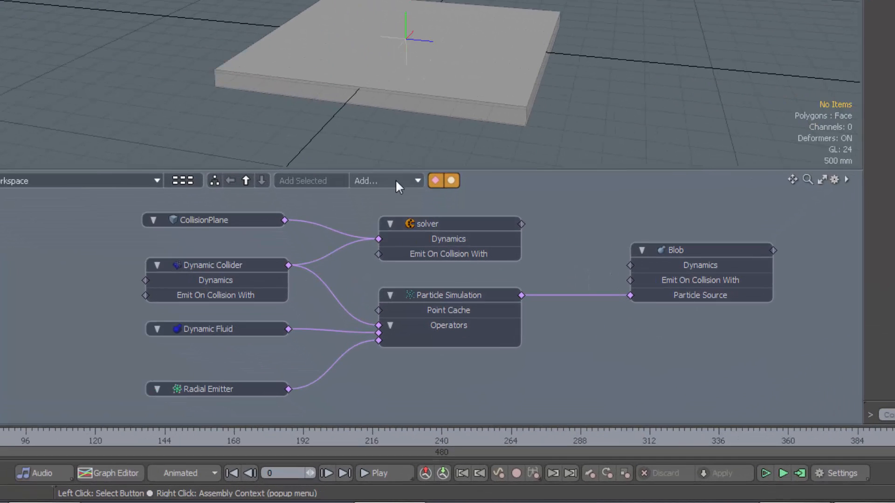
pyautogui.click(407, 182)
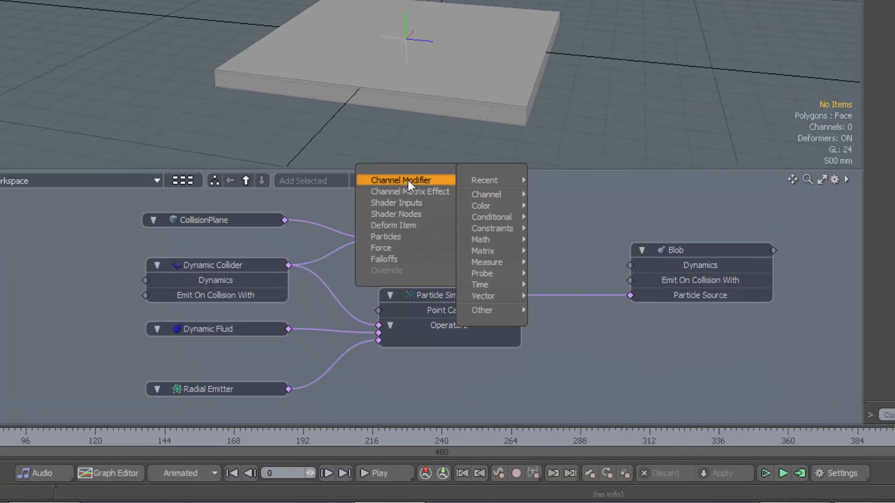
pyautogui.moveTo(402, 235)
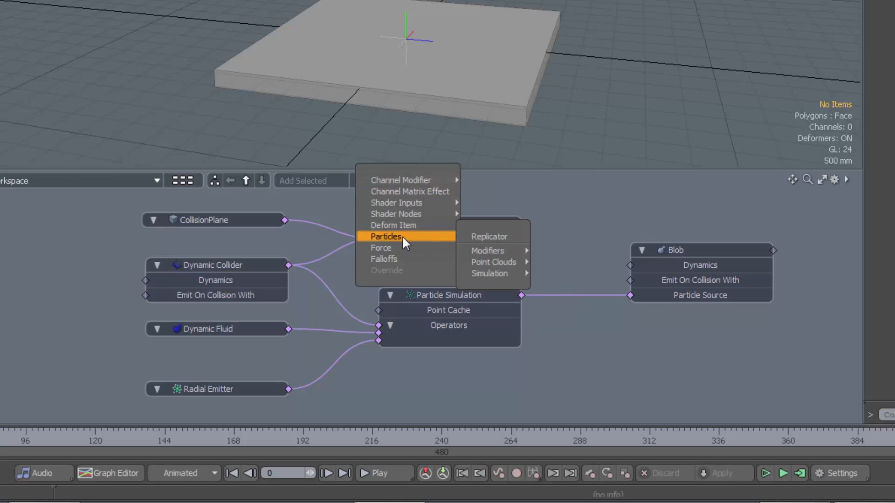
pyautogui.moveTo(499, 262)
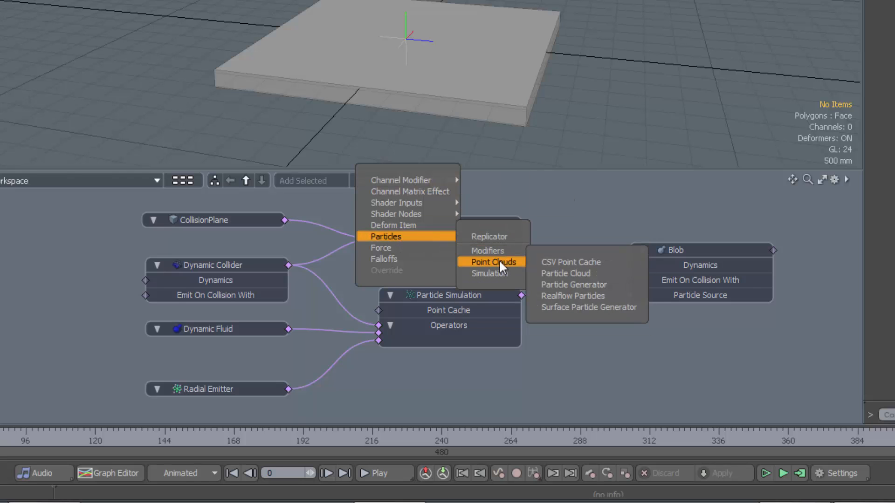
pyautogui.click(565, 261)
pyautogui.moveTo(346, 288); pyautogui.dragTo(576, 355)
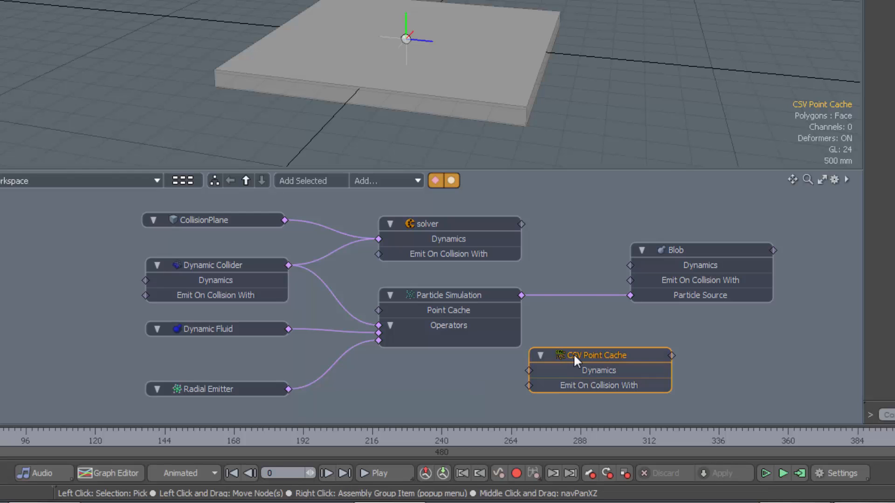
pyautogui.moveTo(576, 356); pyautogui.dragTo(425, 368)
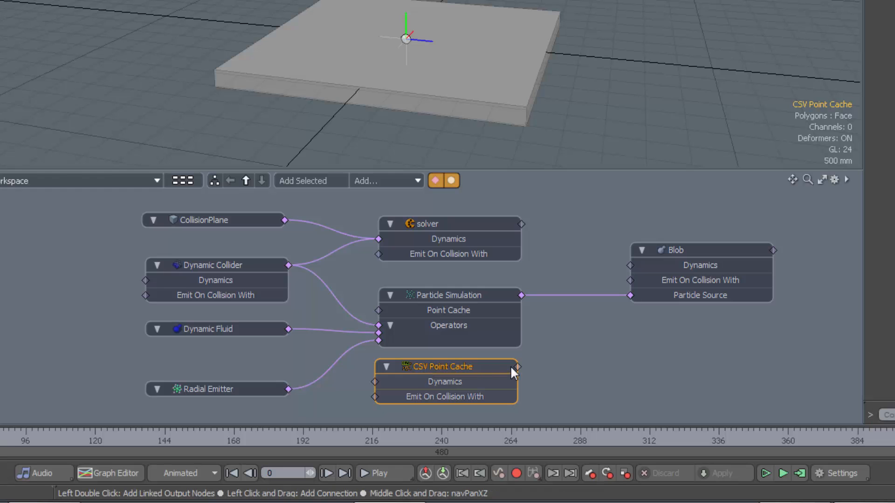
pyautogui.moveTo(518, 366); pyautogui.dragTo(379, 310)
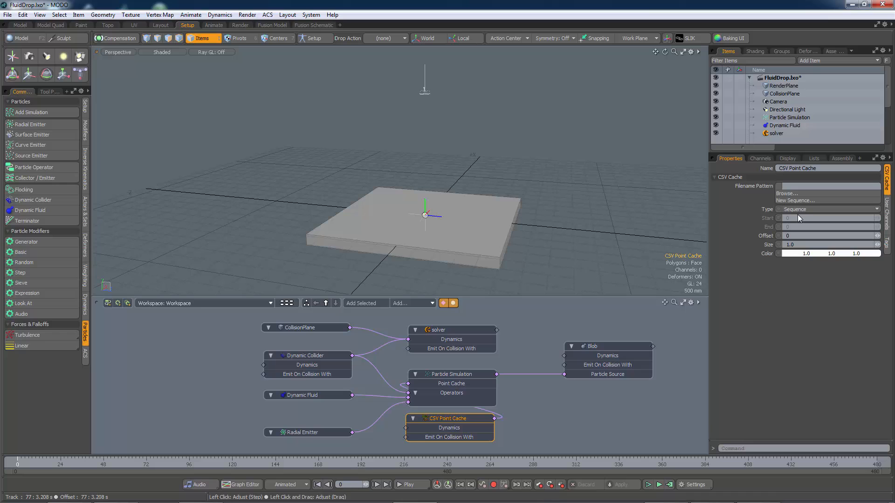
# Step: Start a new CSV cache sequence with the prefix Demo in a new Demo folder inside ParticlesPart10
pyautogui.click(795, 202)
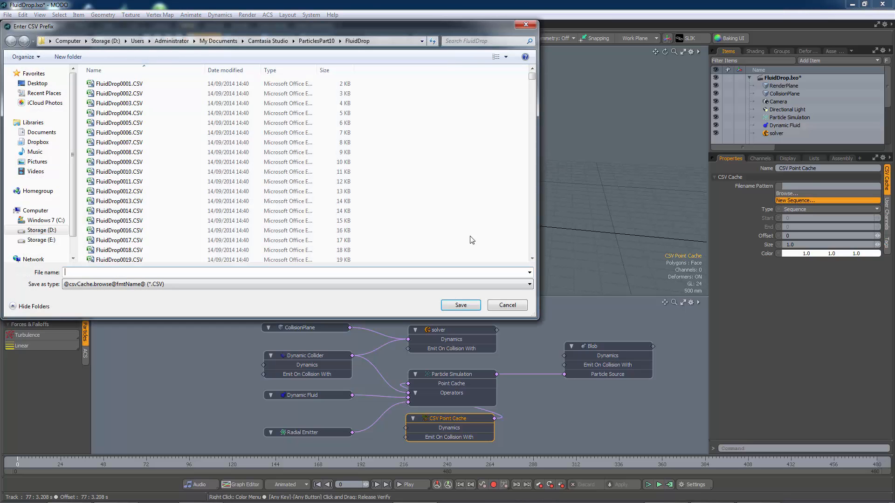
pyautogui.click(312, 43)
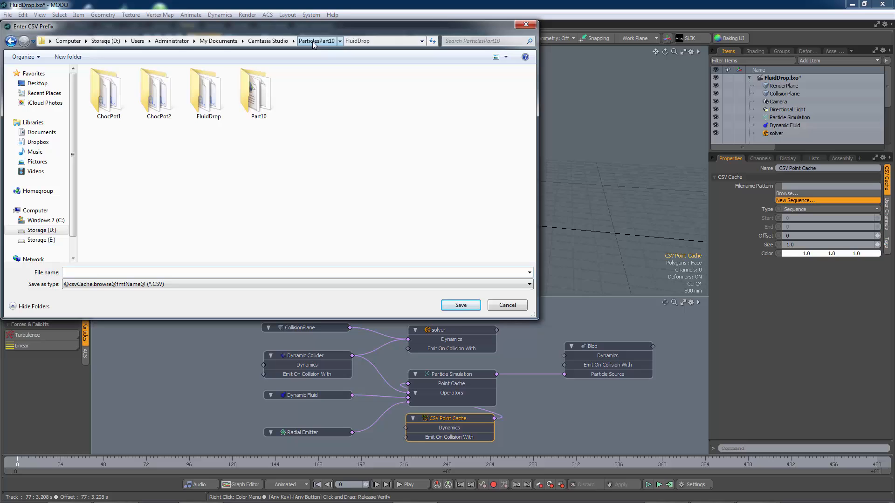
pyautogui.click(68, 56)
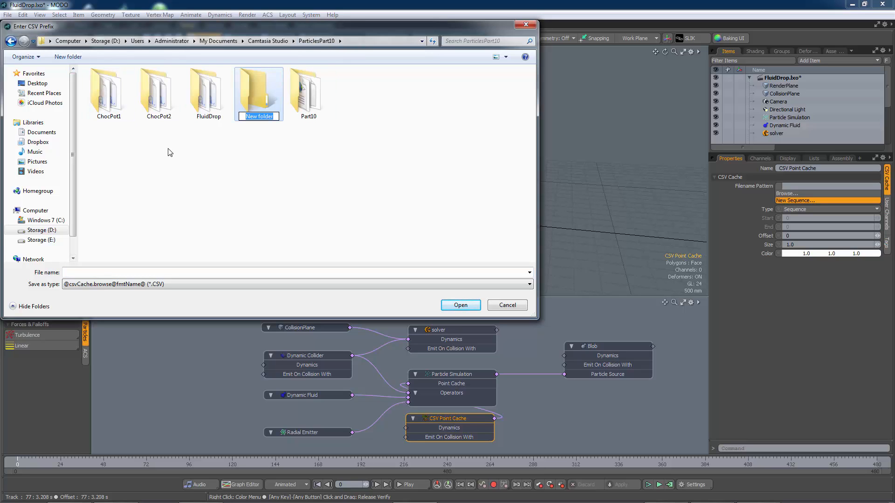
pyautogui.write('Demo')
pyautogui.press('Return')
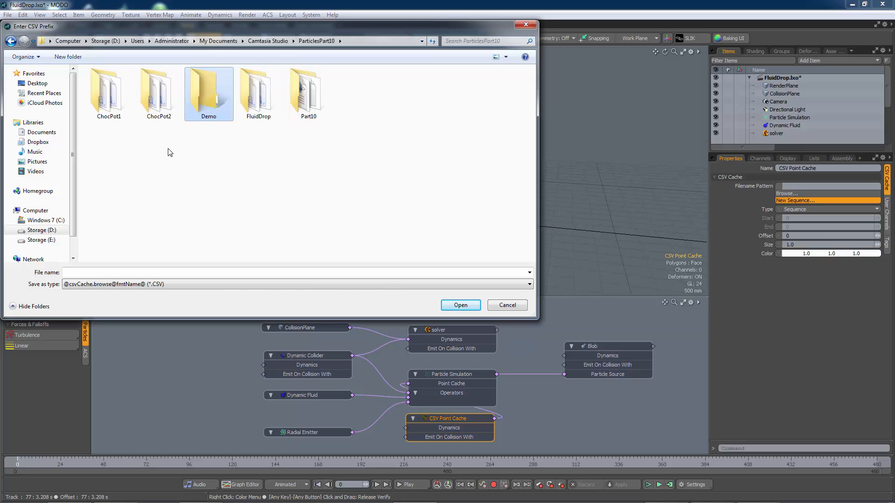
pyautogui.doubleClick(196, 112)
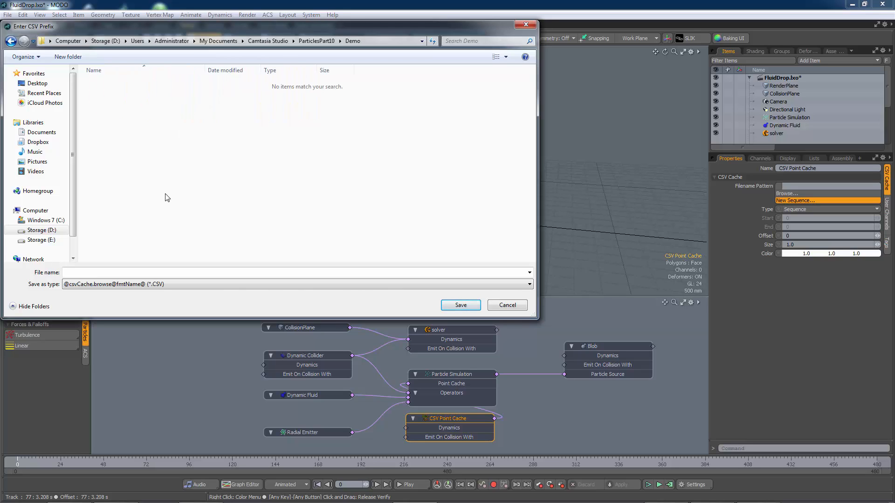
pyautogui.click(124, 271)
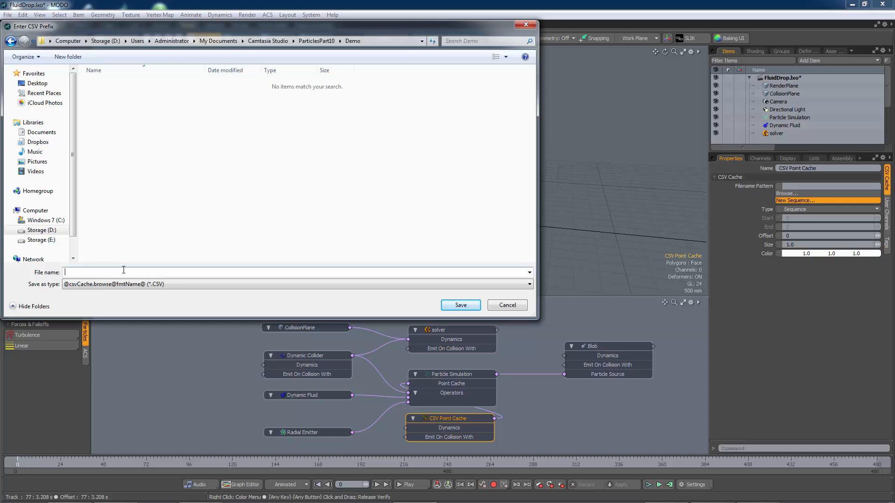
pyautogui.write('Demo')
pyautogui.click(460, 307)
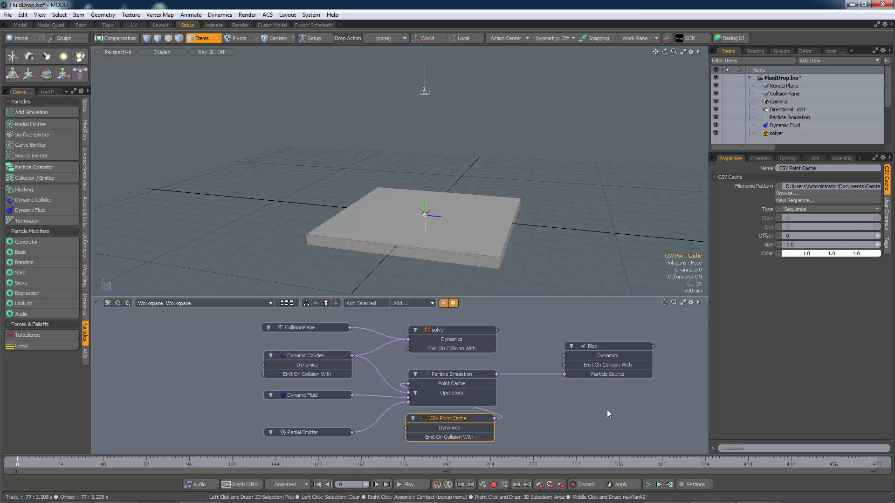
pyautogui.click(669, 485)
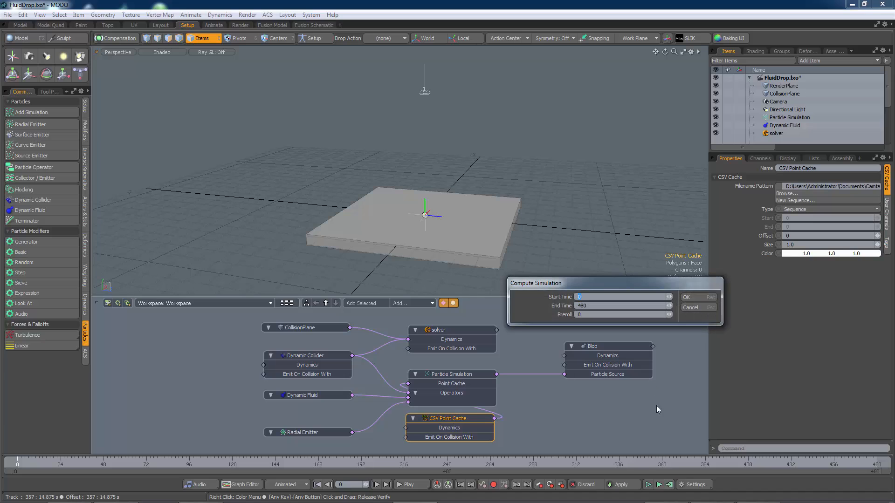
pyautogui.click(686, 297)
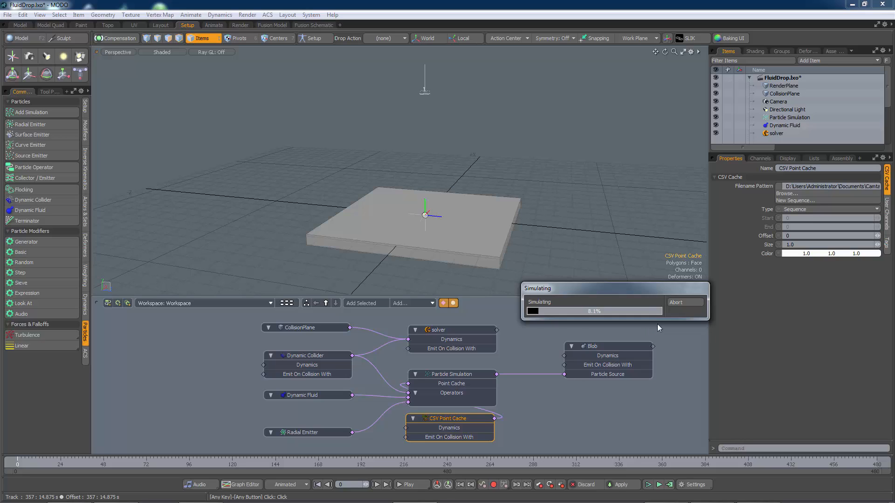
pyautogui.click(681, 302)
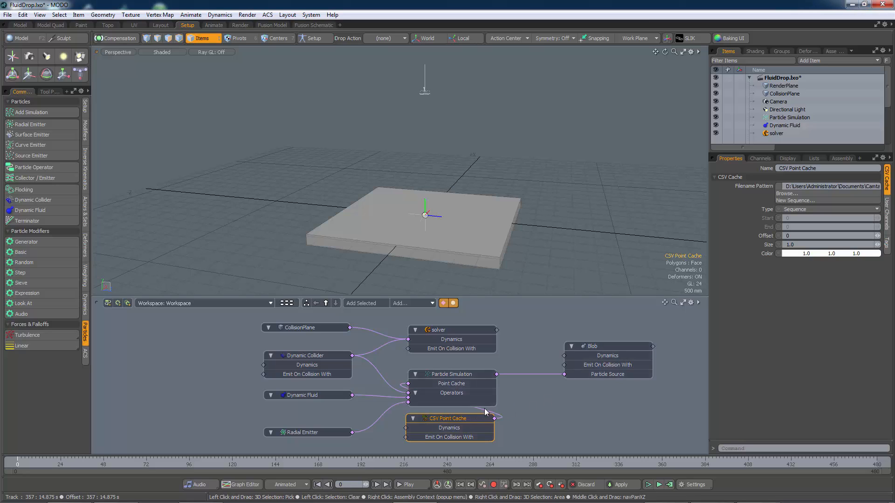
# Step: Disconnect the CSV Point Cache from Particle Simulation and load the existing sequence from FluidDrop0001.CSV in the FluidDrop folder
pyautogui.moveTo(493, 416); pyautogui.dragTo(539, 410)
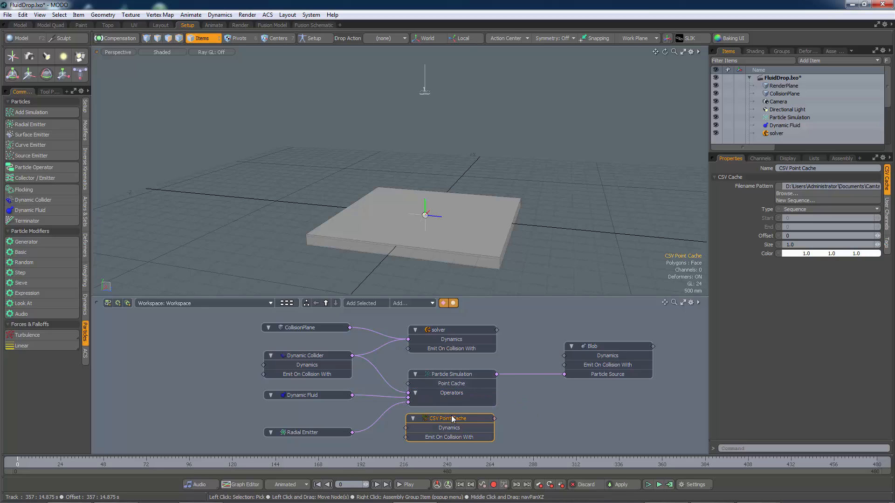
pyautogui.moveTo(452, 419); pyautogui.dragTo(531, 420)
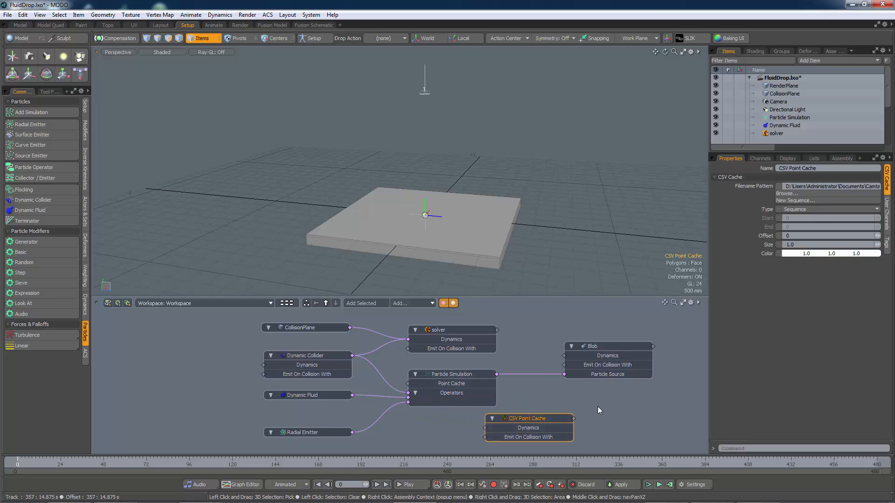
pyautogui.click(798, 194)
pyautogui.click(317, 41)
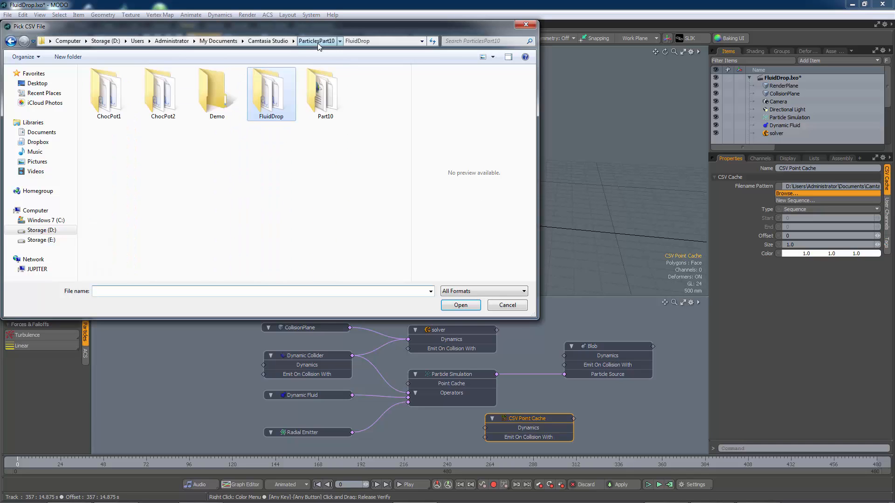
pyautogui.doubleClick(275, 92)
pyautogui.click(203, 84)
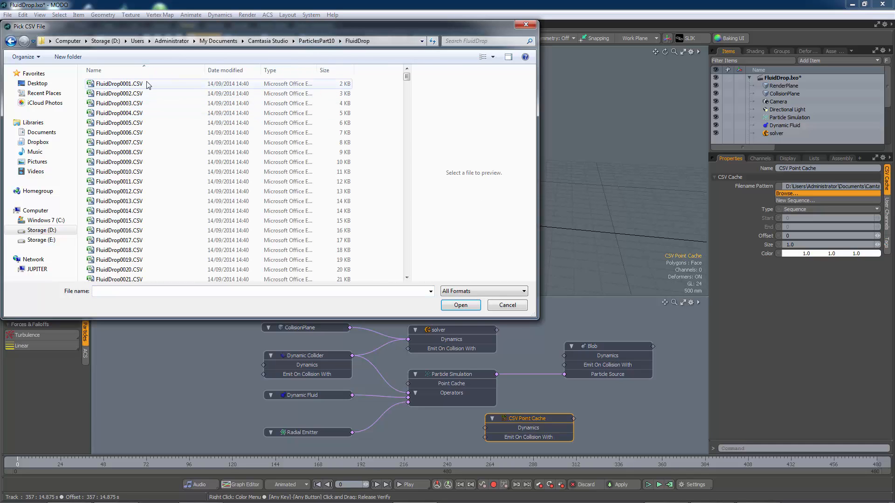
pyautogui.click(461, 305)
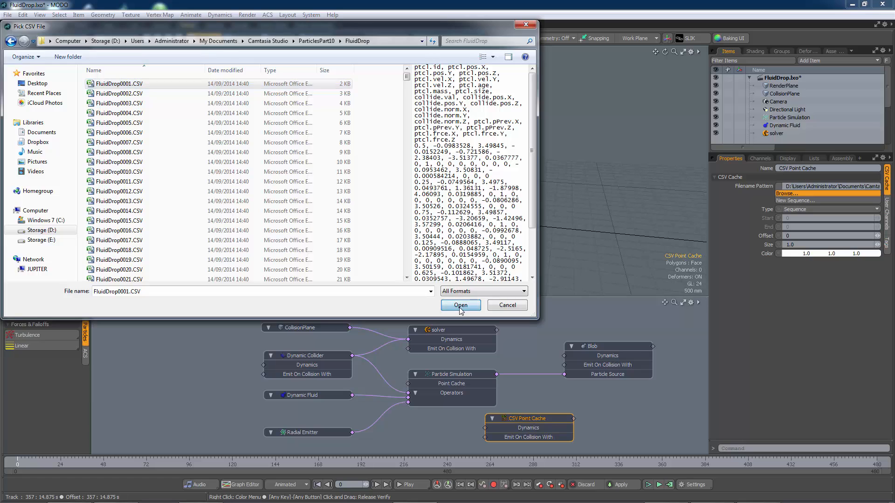
# Step: Connect the CSV Point Cache to the Blob's Particle Source in place of Particle Simulation and play back the cached animation
pyautogui.moveTo(538, 411); pyautogui.dragTo(565, 375)
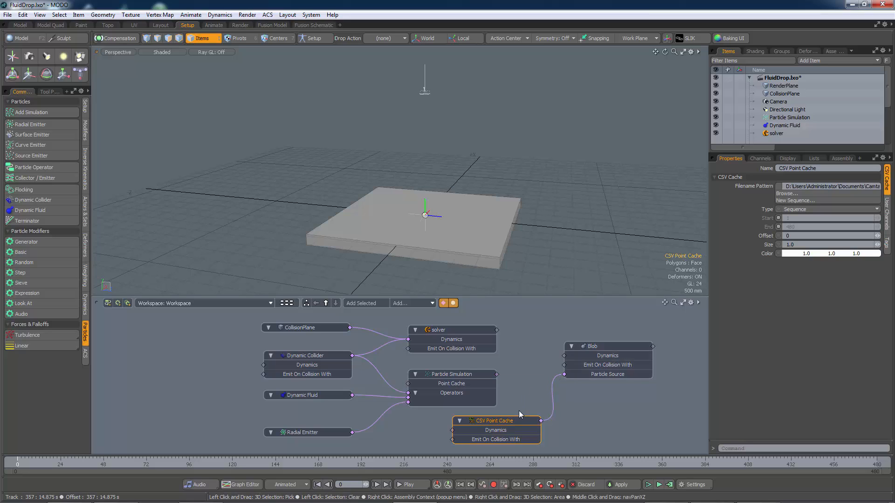
pyautogui.click(409, 485)
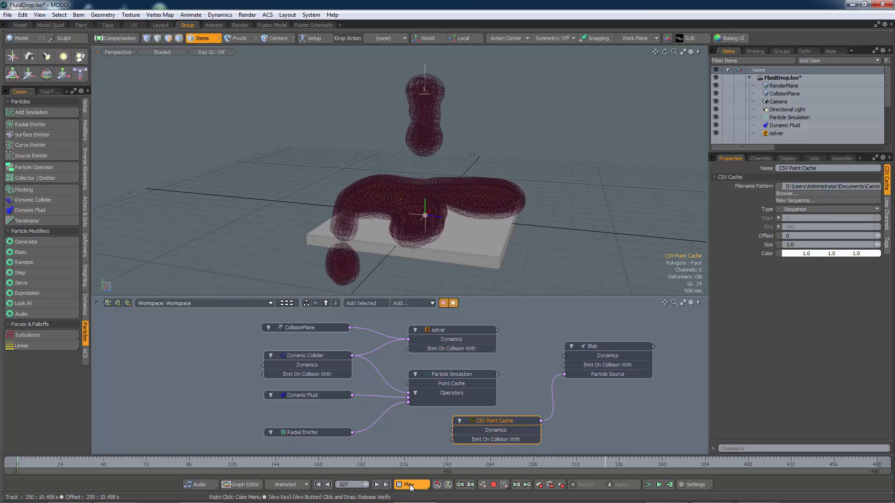
pyautogui.click(410, 485)
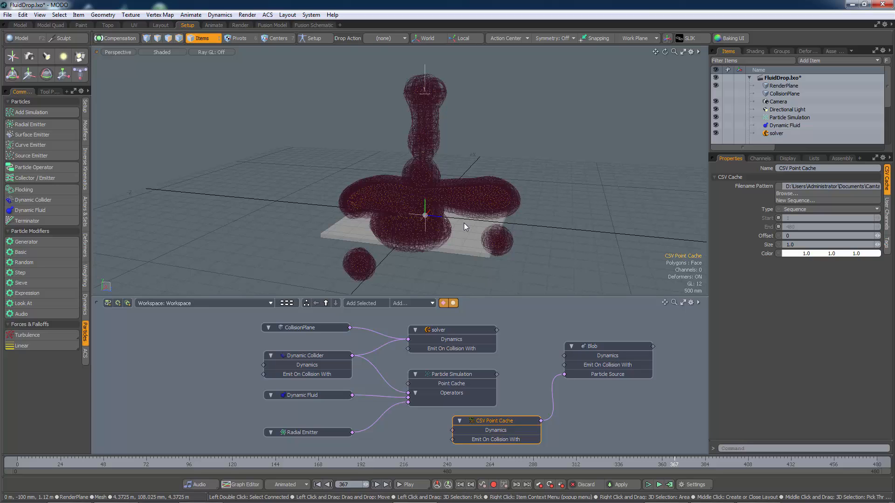
# Step: Preview the render at frame 367, compare it with CollisionPlane shown and hidden, and close the preview
pyautogui.press('F8')
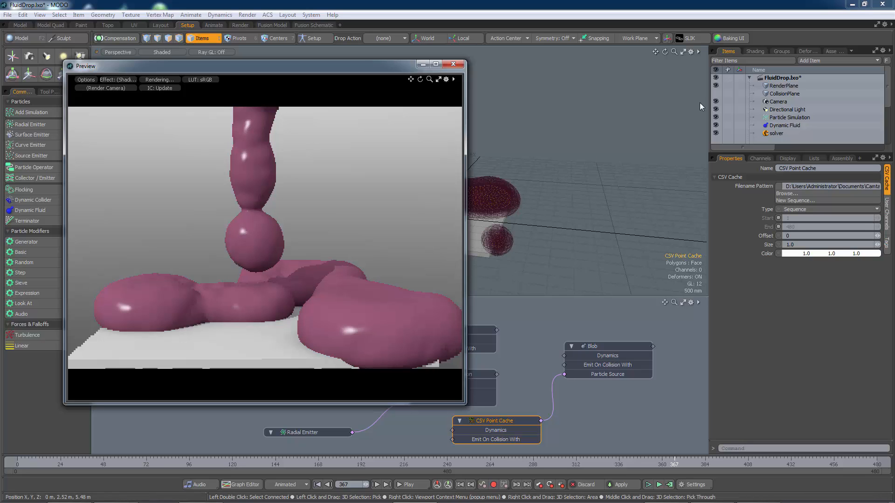
pyautogui.click(716, 94)
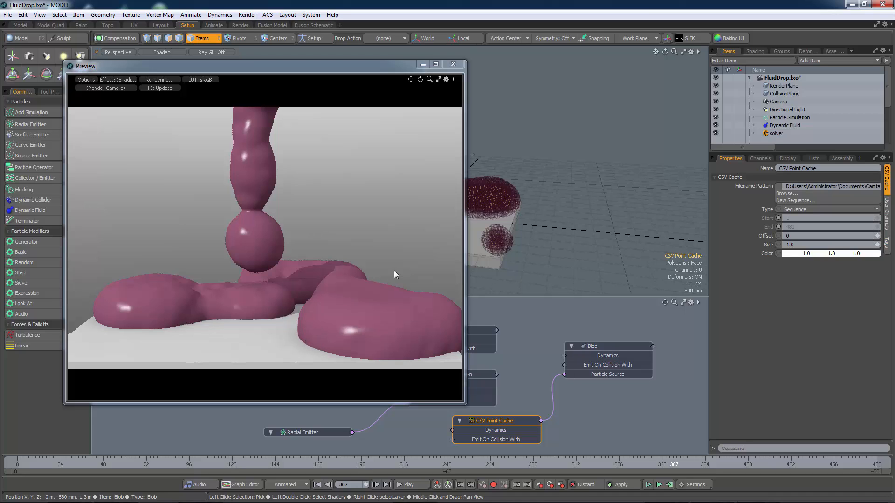
pyautogui.click(716, 93)
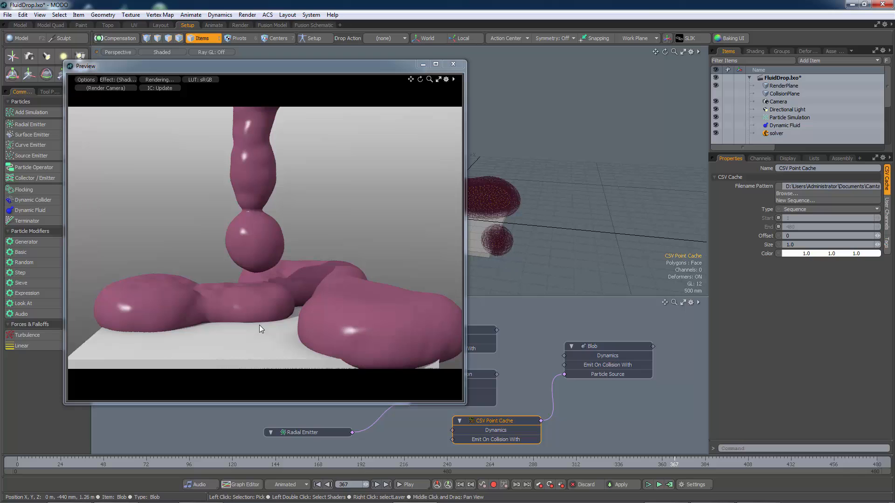
pyautogui.click(452, 64)
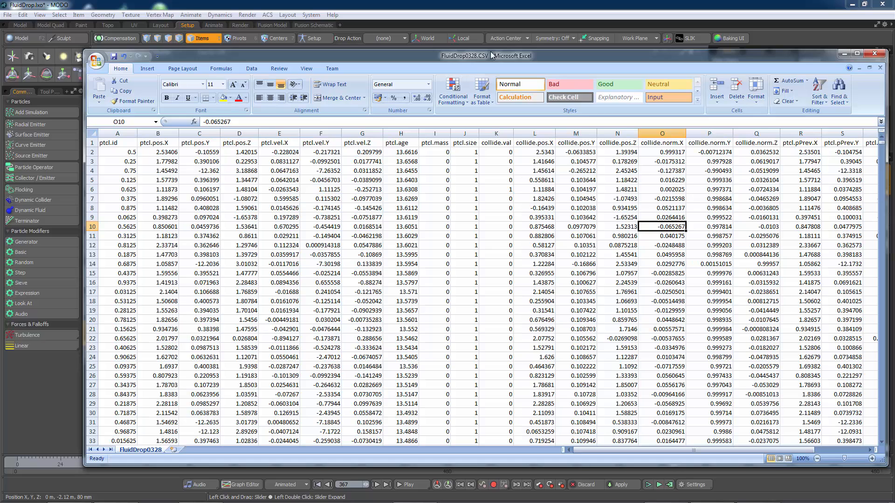
# Step: Switch to Excel and examine the per-particle data columns and rows in FluidDrop0328.CSV
pyautogui.moveTo(493, 57); pyautogui.dragTo(414, 51)
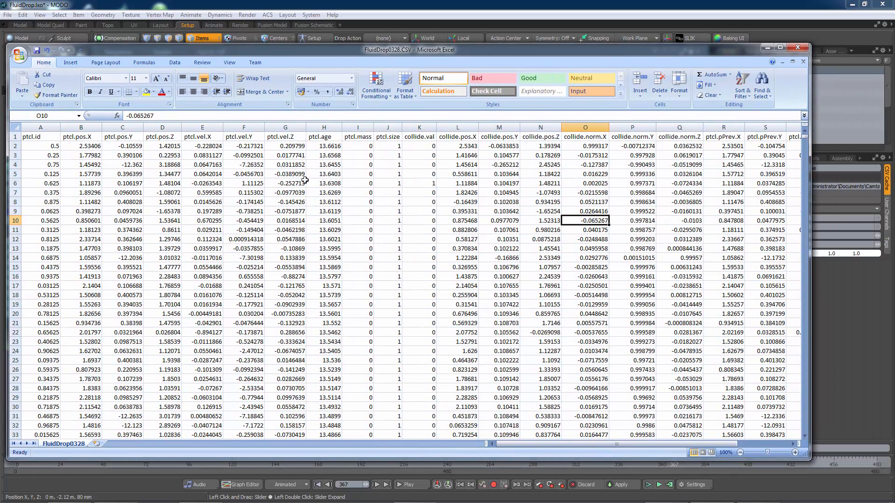
pyautogui.moveTo(262, 49); pyautogui.dragTo(289, 51)
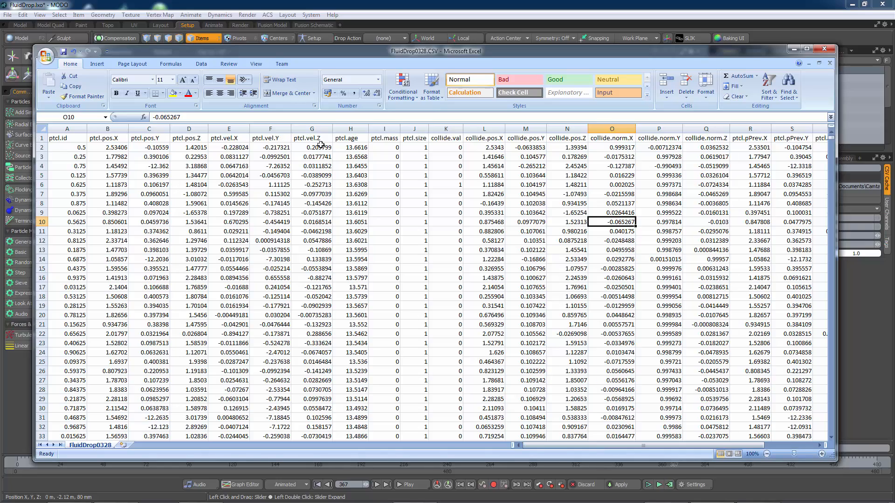
pyautogui.scroll(-10, 354, 324)
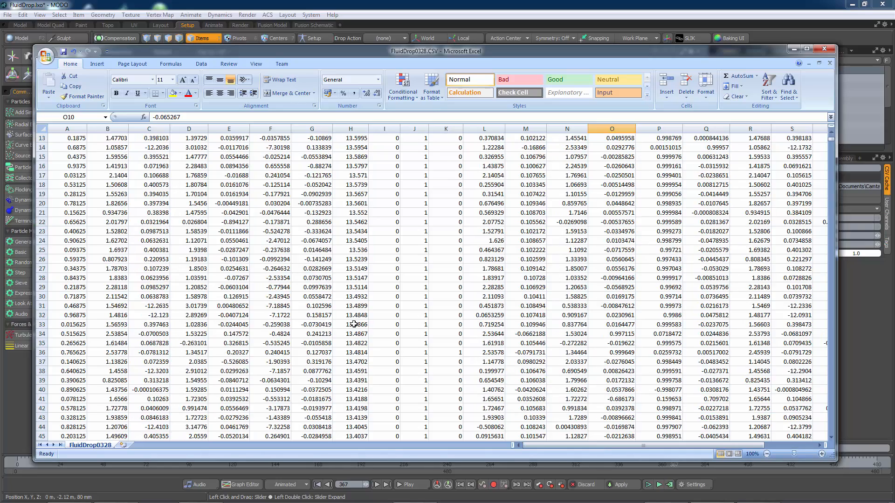
# Step: Examine further particle rows down FluidDrop0328.CSV, return to its upper rows, and switch back to MODO
pyautogui.scroll(-20, 354, 324)
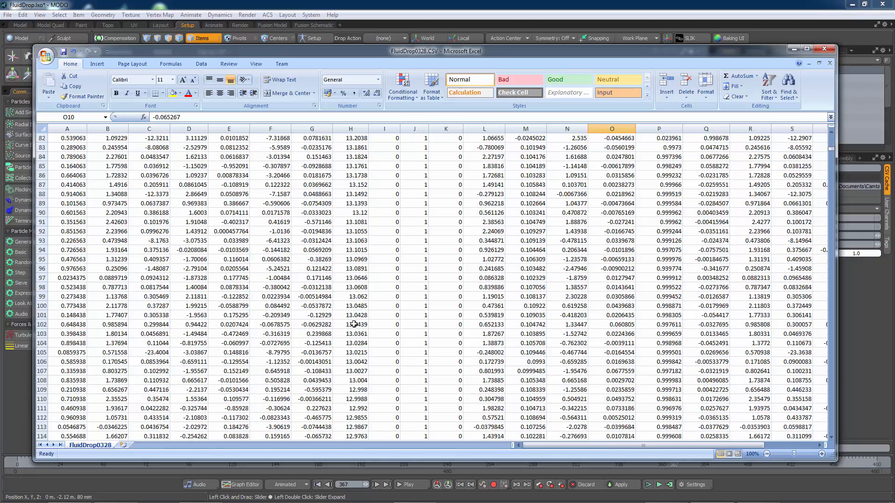
pyautogui.scroll(20, 354, 324)
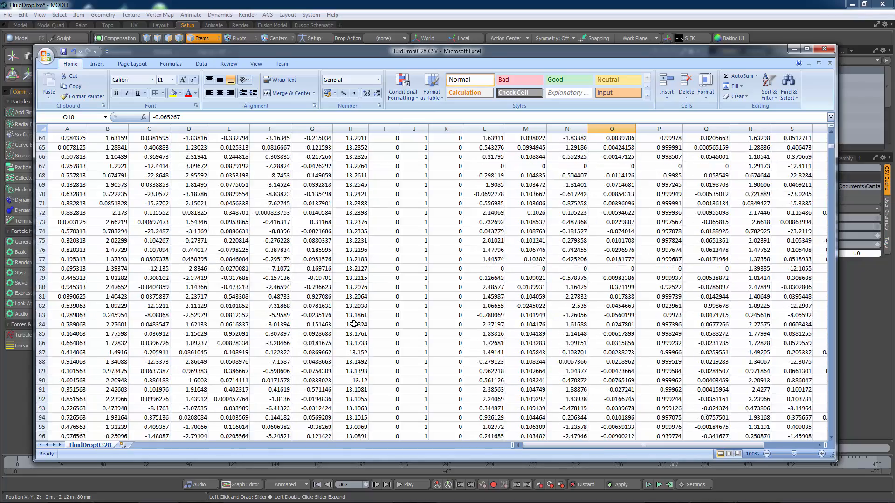
pyautogui.scroll(15, 354, 324)
pyautogui.hotkey('alt', 'Tab')
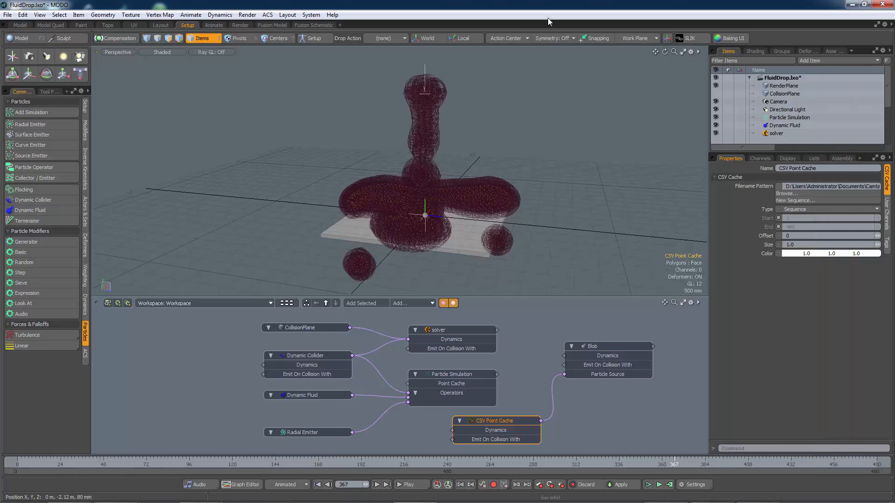
pyautogui.click(318, 397)
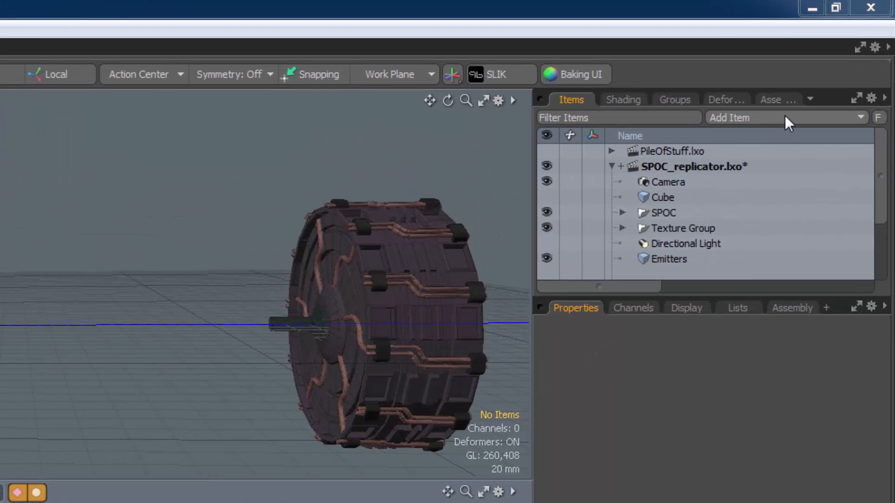
# Step: Add a Dynamic Replicator item, connect it to Particle Simulation's Operators, and place its node above OnNewSetZOnly
pyautogui.click(785, 118)
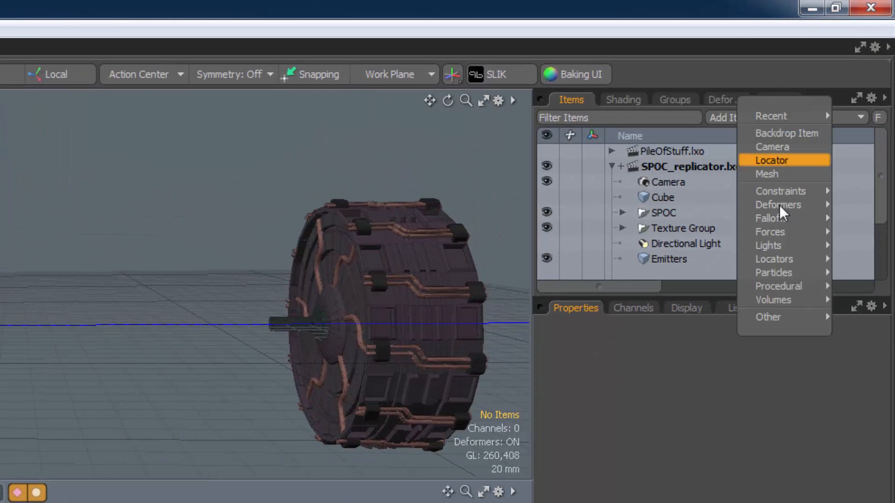
pyautogui.moveTo(778, 317)
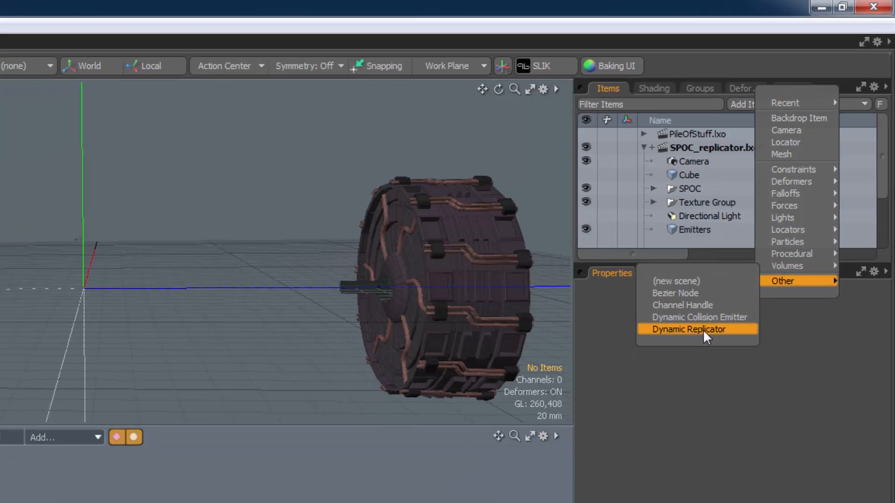
pyautogui.click(681, 372)
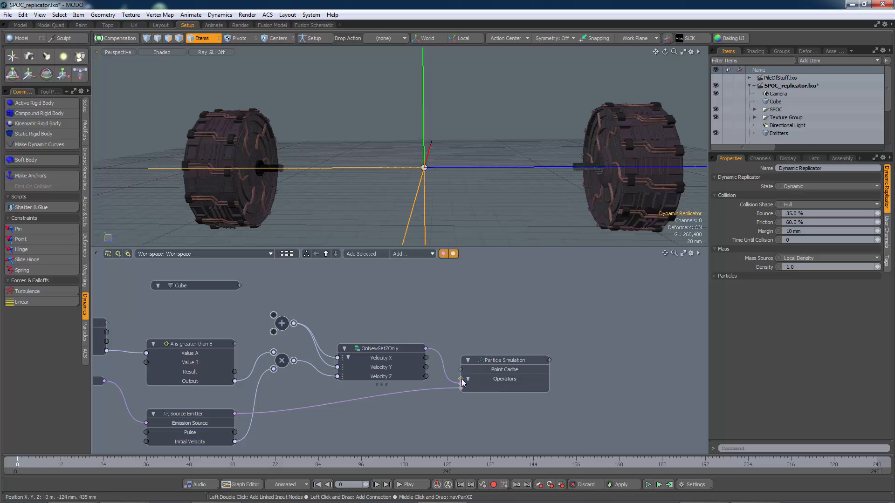
pyautogui.doubleClick(461, 383)
pyautogui.click(408, 389)
pyautogui.moveTo(413, 352); pyautogui.dragTo(412, 316)
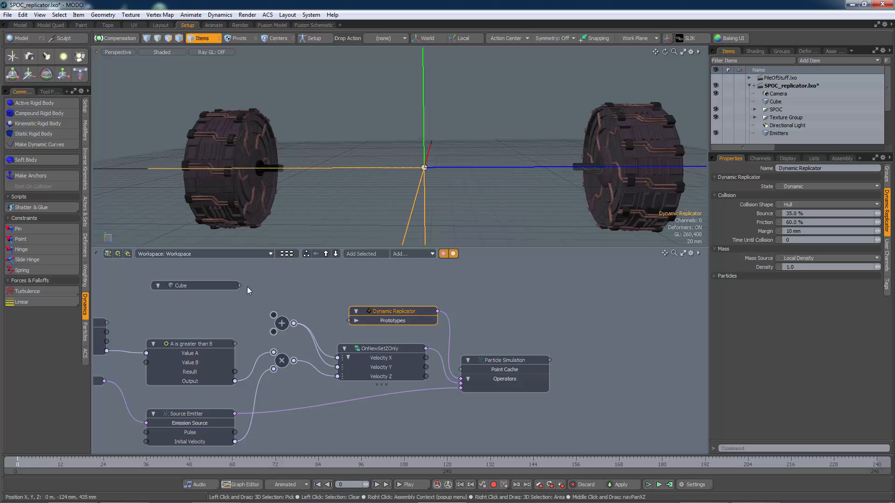
# Step: Make the Cube an Active Rigid Body and bring its linked solver into the schematic above Particle Simulation
pyautogui.click(205, 286)
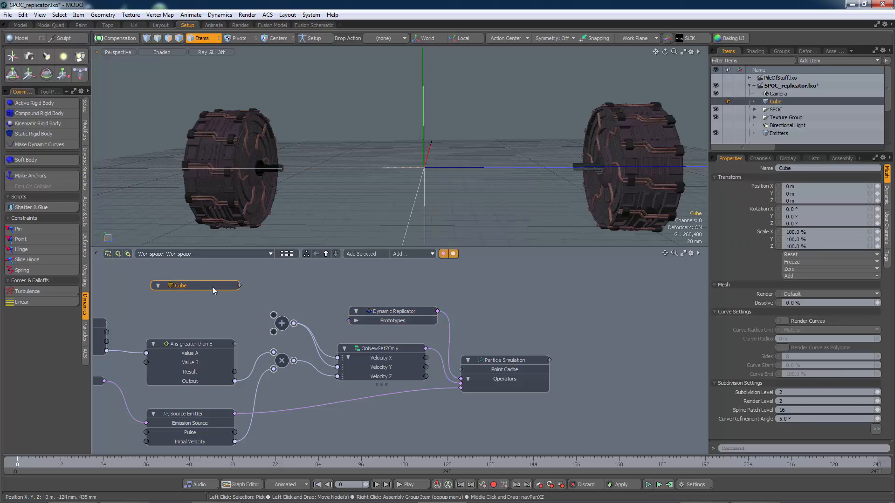
pyautogui.click(47, 103)
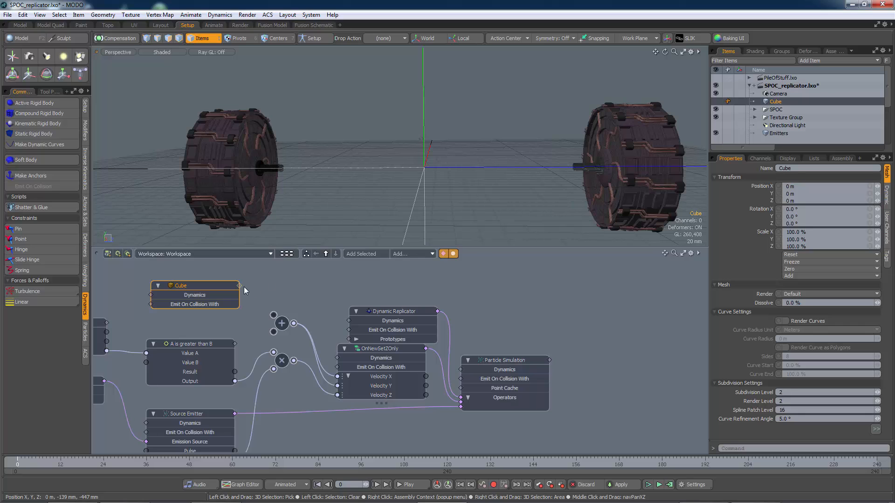
pyautogui.moveTo(240, 285); pyautogui.dragTo(551, 269)
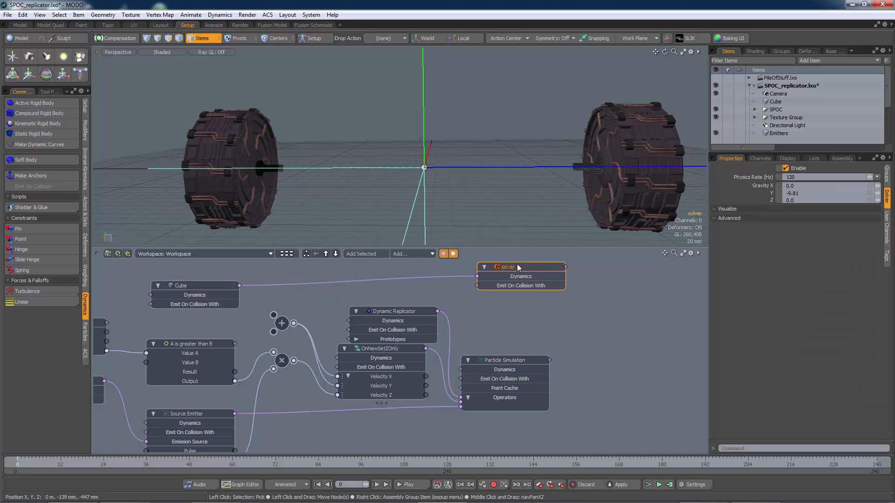
# Step: Remove the Cube's link to the solver and connect the Dynamic Replicator to the solver's Dynamics input instead
pyautogui.click(275, 285)
pyautogui.press('Delete')
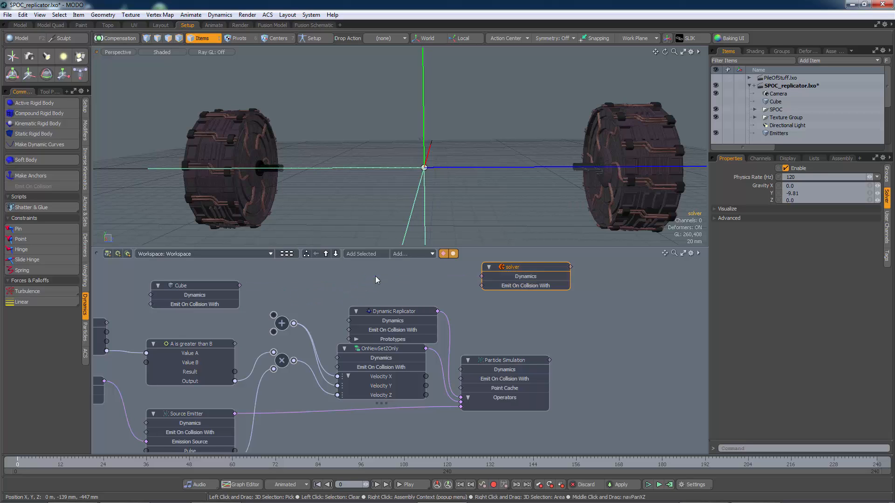
pyautogui.click(392, 304)
pyautogui.moveTo(394, 311); pyautogui.dragTo(482, 276)
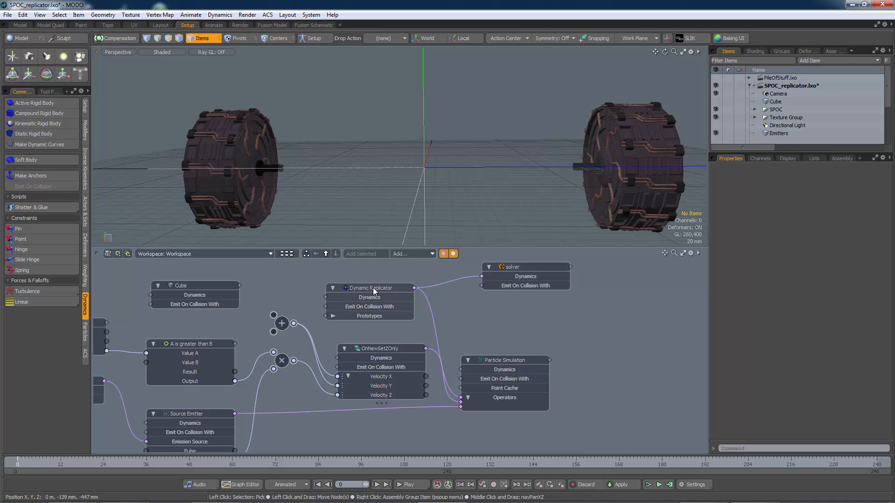
# Step: Connect the Cube to the Dynamic Replicator's Prototypes and tidy the Dynamic Replicator and Particle Simulation node positions
pyautogui.moveTo(373, 287); pyautogui.dragTo(380, 282)
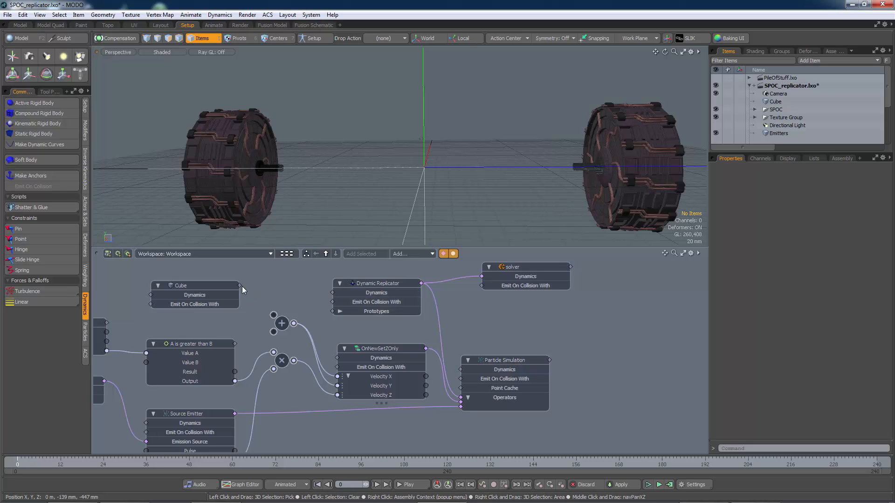
pyautogui.moveTo(239, 285); pyautogui.dragTo(343, 312)
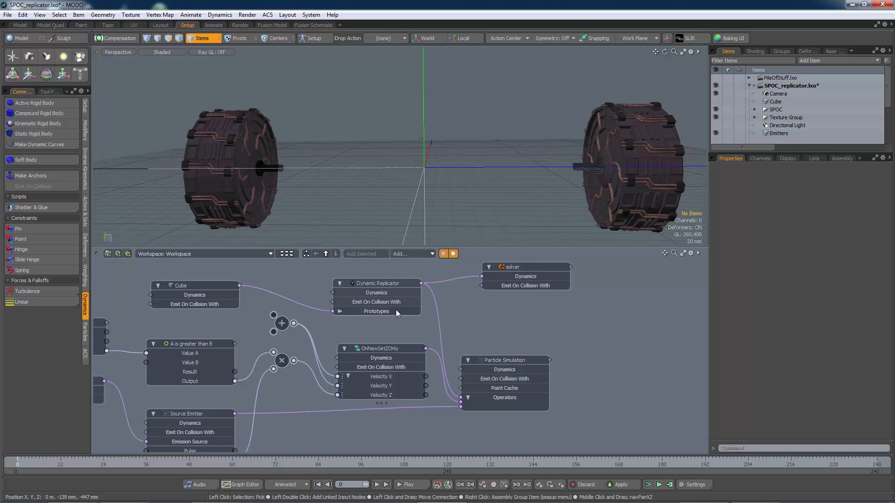
pyautogui.moveTo(495, 362); pyautogui.dragTo(502, 359)
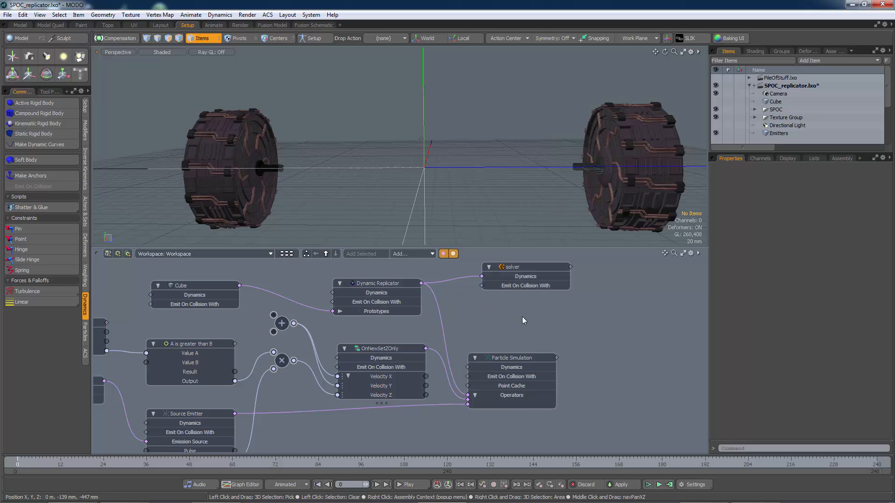
# Step: Add a Replicator node, connect the Cube to its Prototypes and Particle Simulation to its Particle Source
pyautogui.keyDown('alt'); pyautogui.keyDown('shift'); pyautogui.moveTo(522, 317); pyautogui.dragTo(474, 322); pyautogui.keyUp('shift'); pyautogui.keyUp('alt')
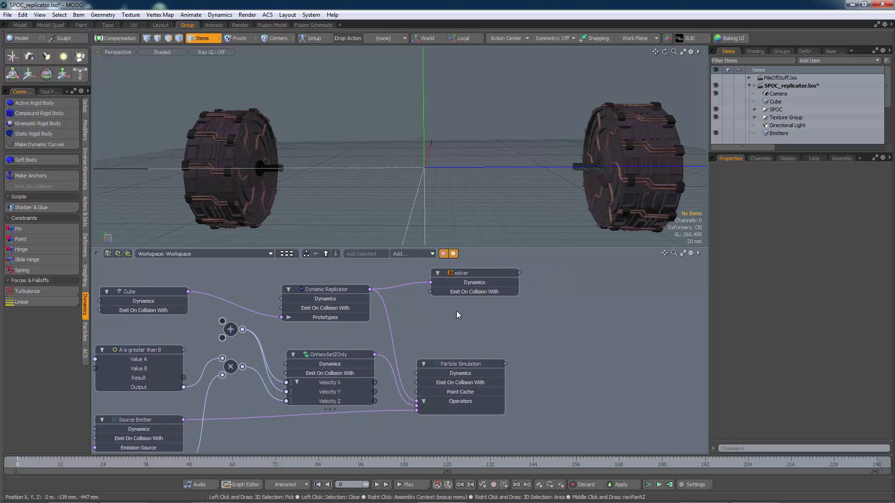
pyautogui.click(424, 253)
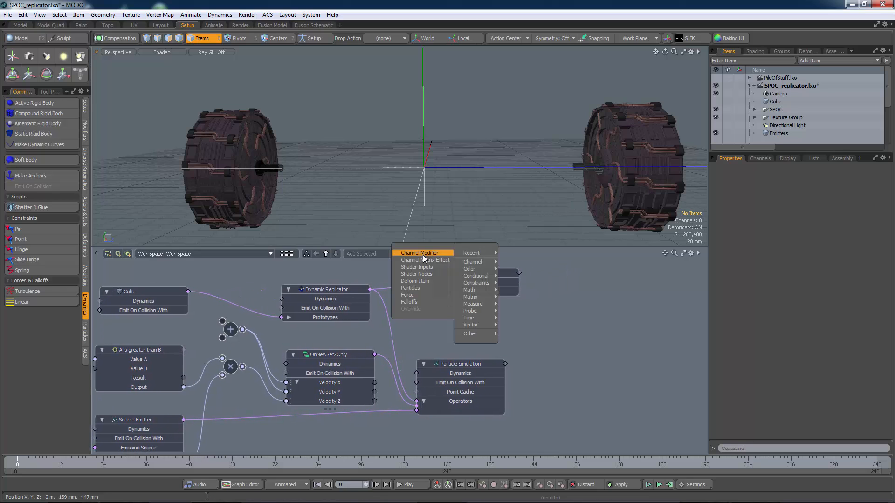
pyautogui.moveTo(426, 286)
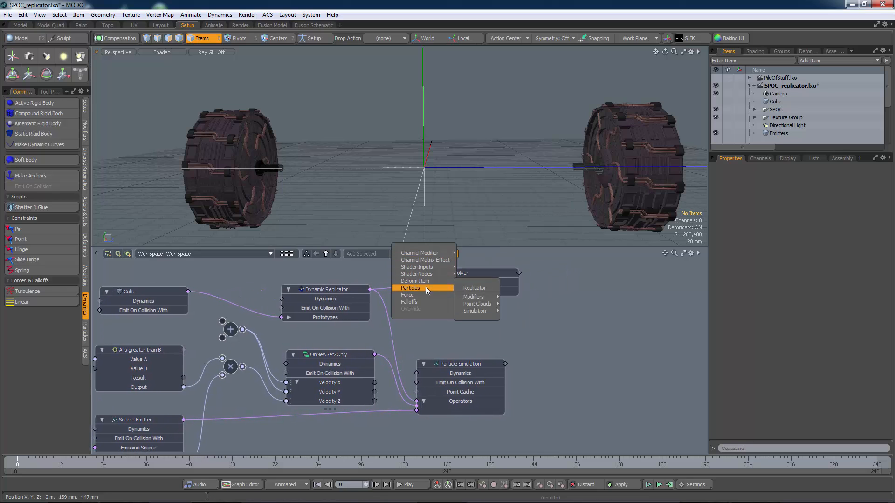
pyautogui.click(470, 289)
pyautogui.moveTo(439, 338); pyautogui.dragTo(618, 342)
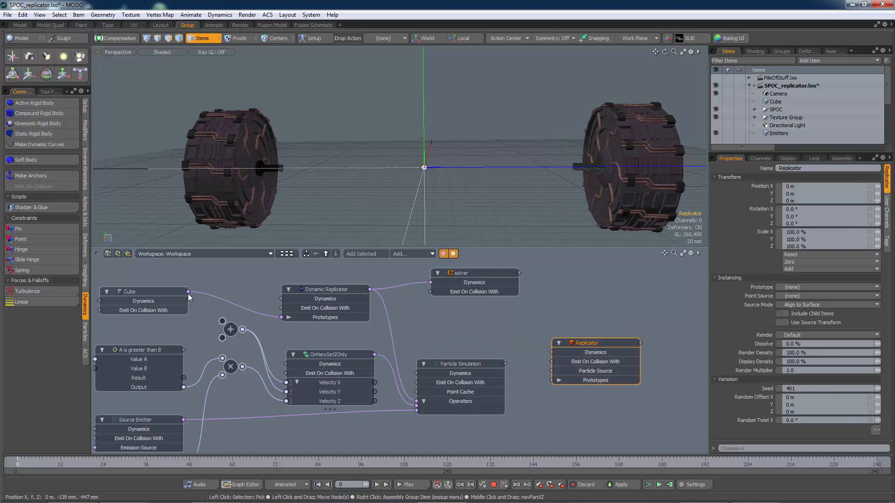
pyautogui.moveTo(187, 292); pyautogui.dragTo(553, 380)
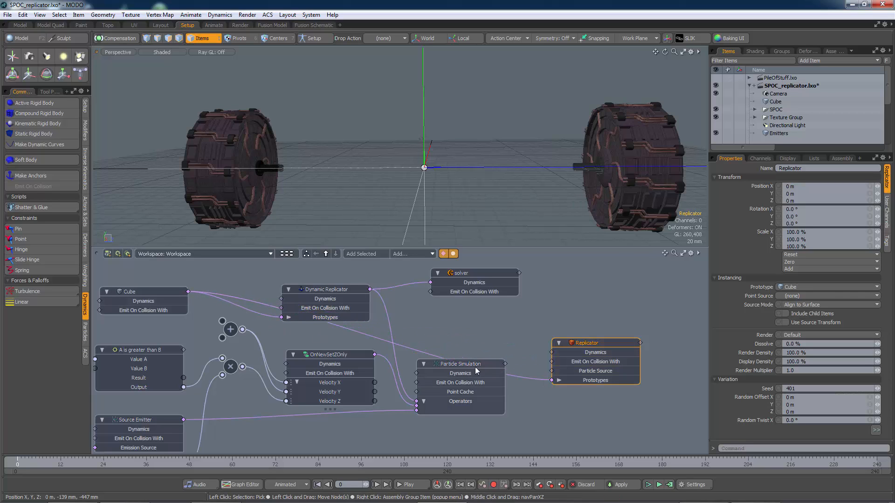
pyautogui.moveTo(470, 361); pyautogui.dragTo(552, 371)
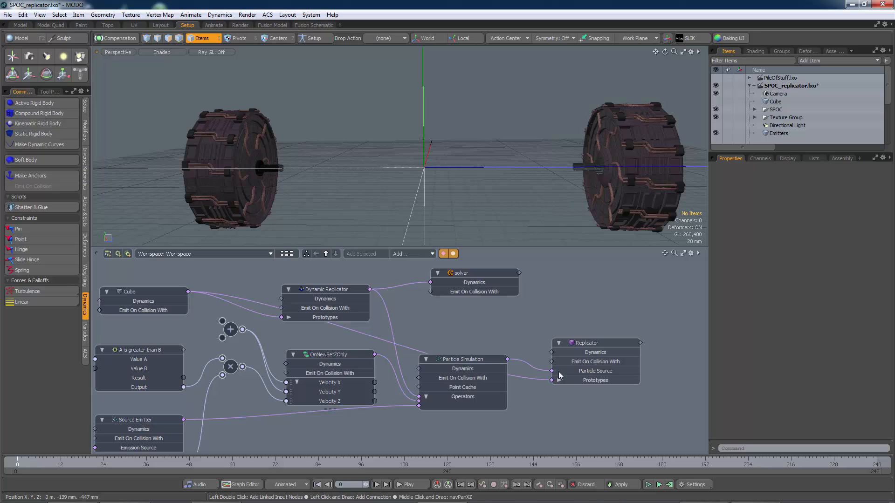
# Step: Set the solver's Gravity Y to 0 and preview the simulation before and after the change
pyautogui.click(658, 485)
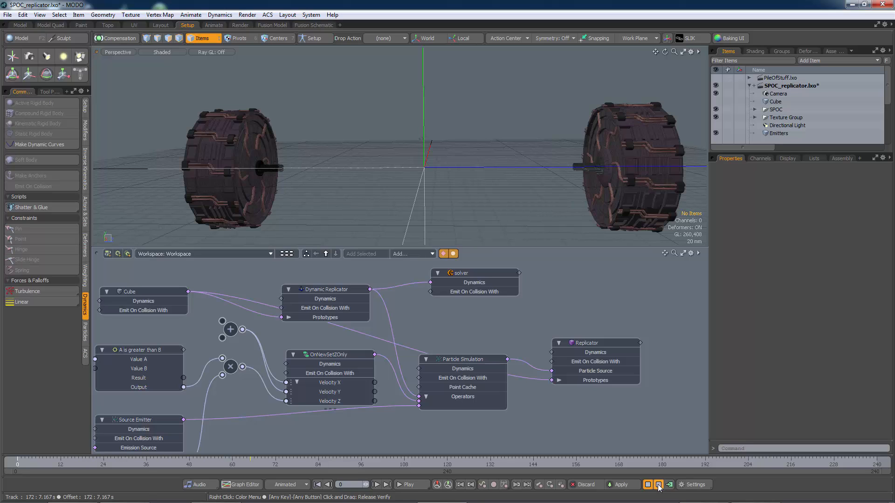
pyautogui.click(658, 485)
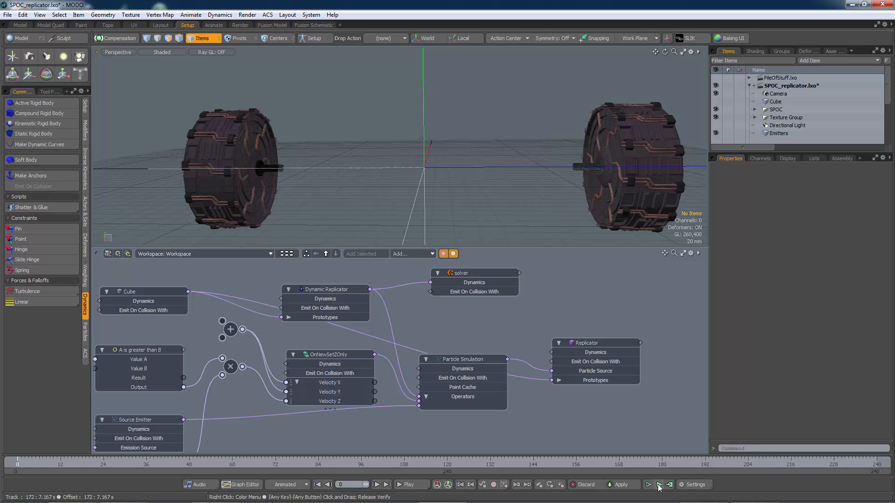
pyautogui.click(478, 275)
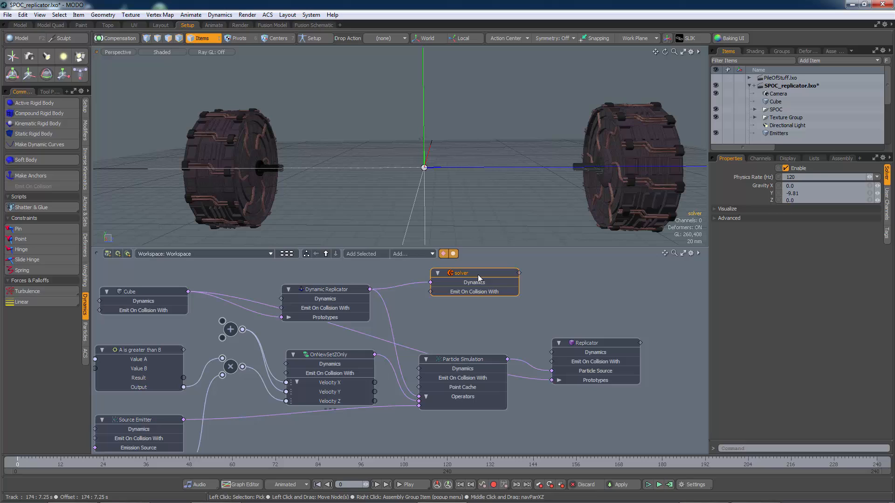
pyautogui.click(810, 195)
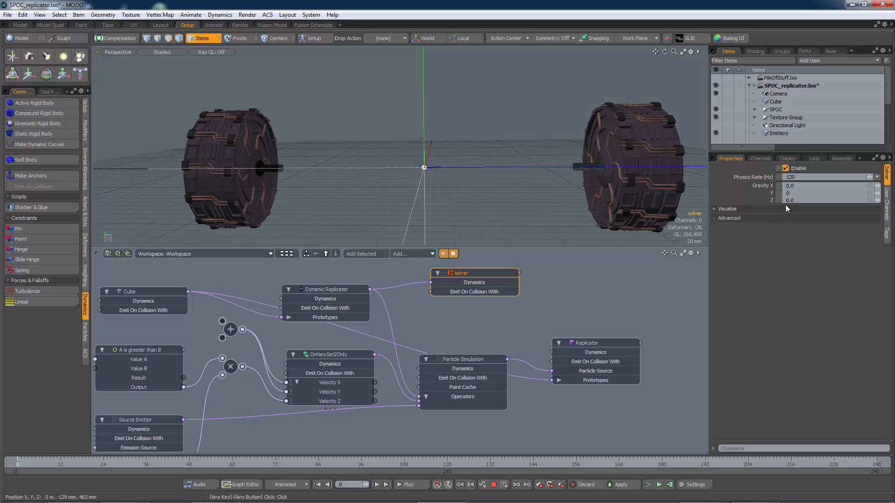
pyautogui.press('Tab')
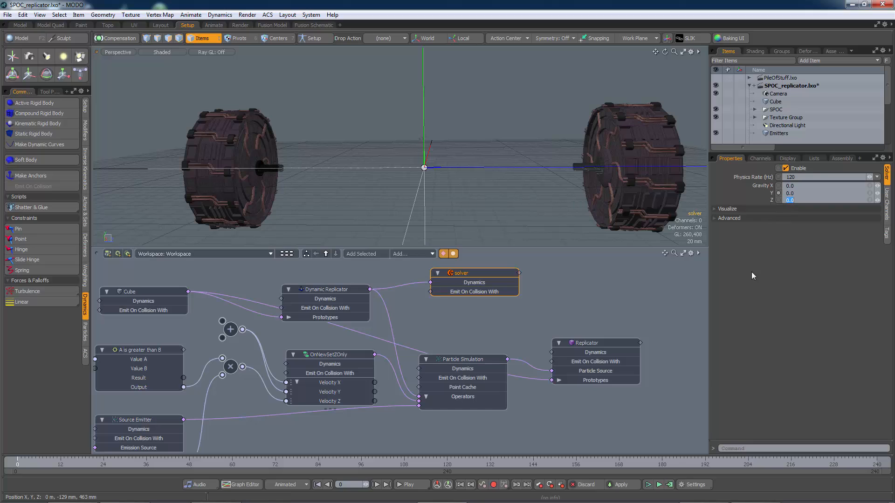
pyautogui.click(658, 485)
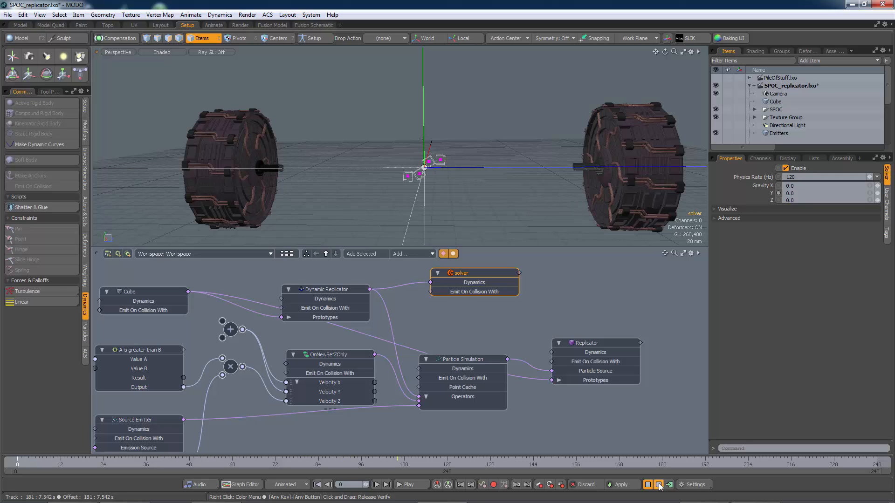
pyautogui.click(659, 485)
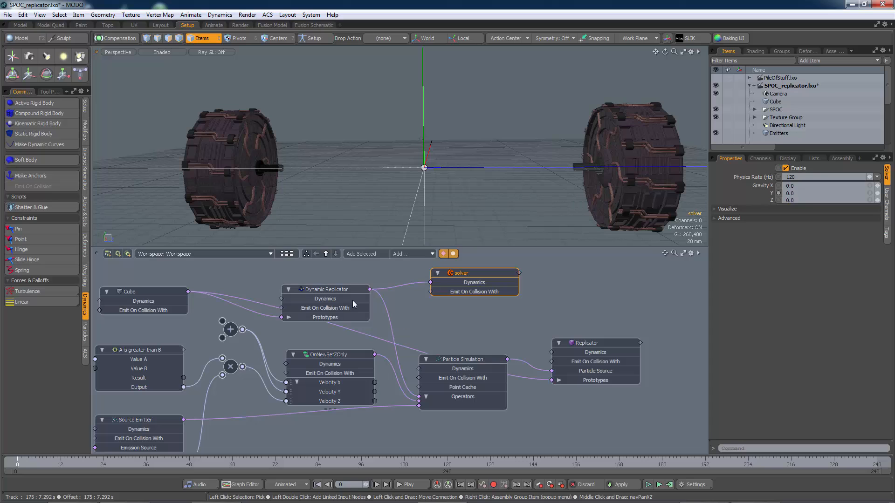
# Step: Set the Dynamic Replicator's collision Bounce to 80% and preview the simulation
pyautogui.click(343, 289)
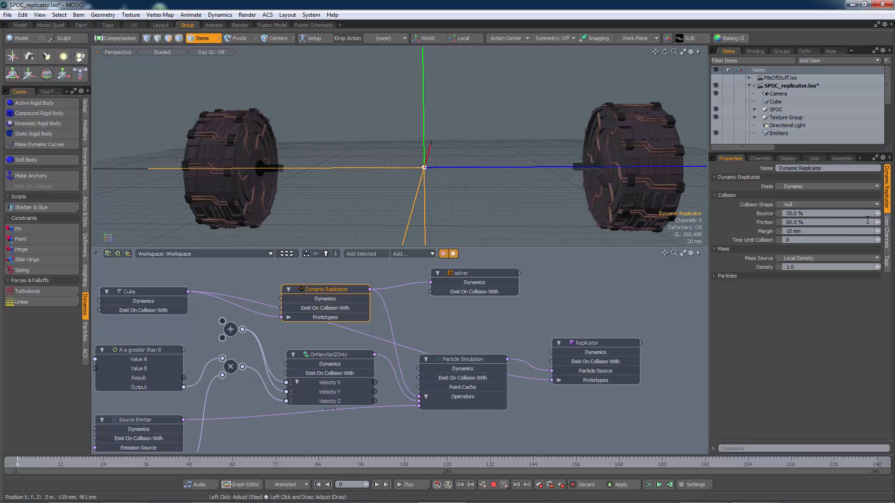
pyautogui.moveTo(880, 218); pyautogui.dragTo(880, 218)
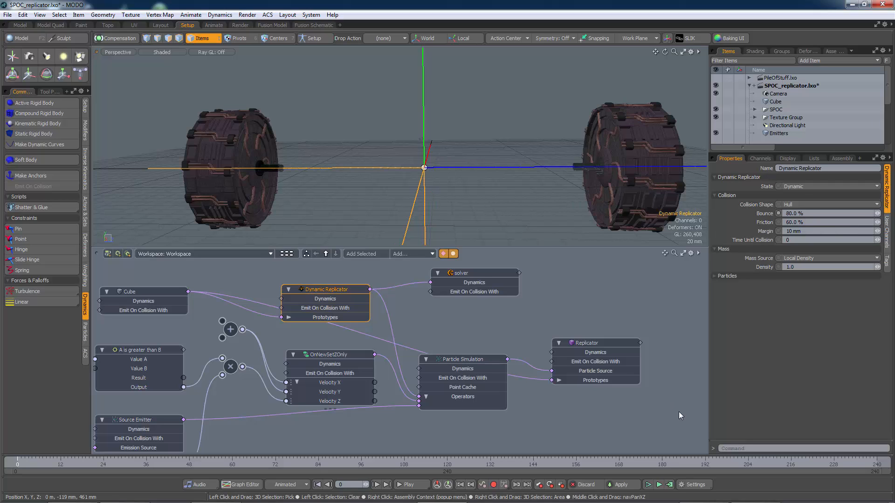
pyautogui.click(658, 485)
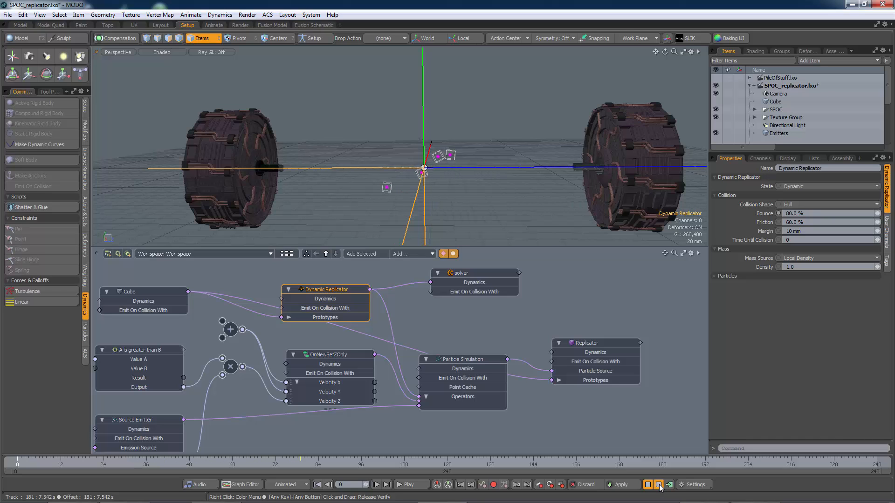
pyautogui.click(659, 485)
# Step: Set the Dynamic Replicator's Friction to 21% and run the simulation preview again
pyautogui.moveTo(878, 226); pyautogui.dragTo(856, 226)
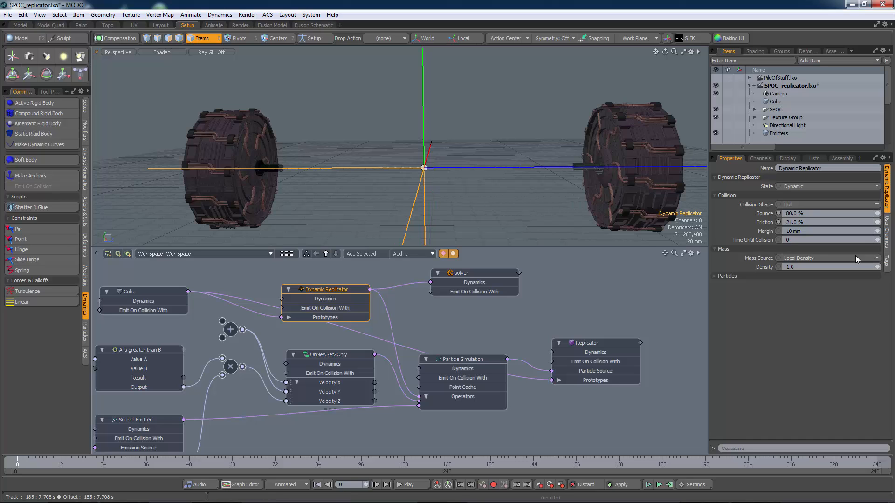
pyautogui.click(658, 485)
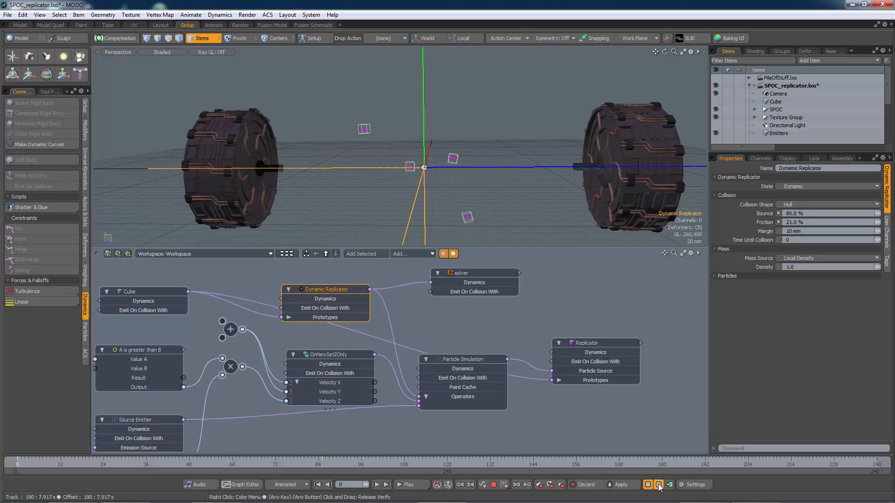
pyautogui.click(659, 486)
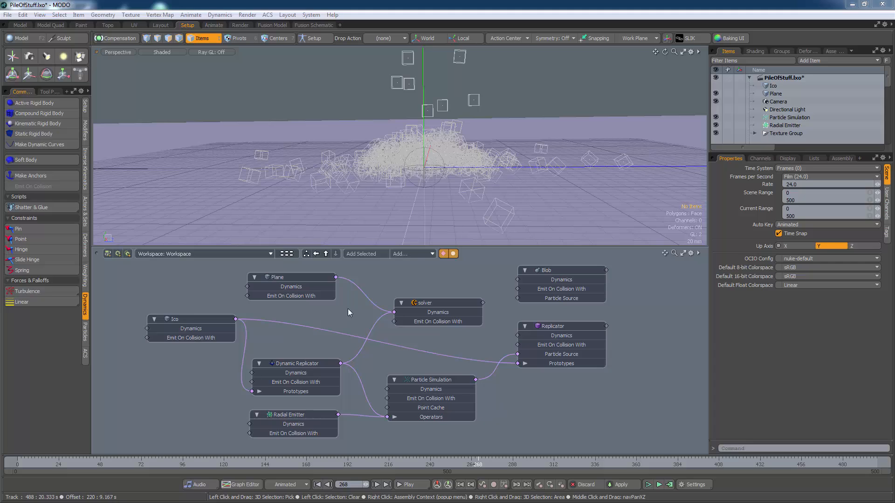
# Step: Inspect the settings of the Ico mesh, the solver and the Plane from their nodes in the schematic
pyautogui.click(189, 320)
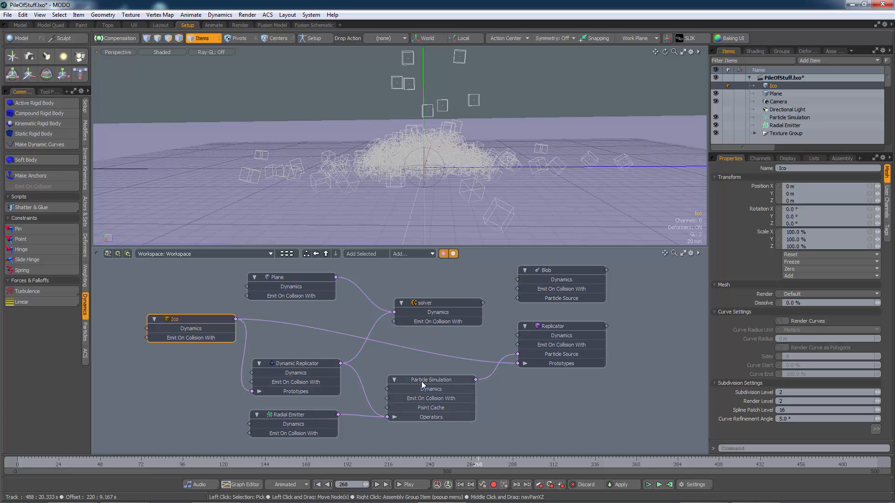
pyautogui.click(442, 307)
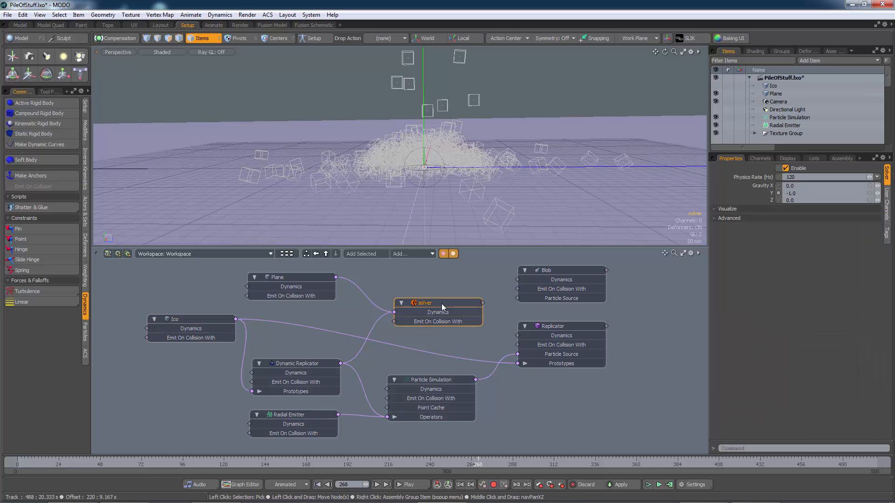
pyautogui.click(367, 276)
pyautogui.click(281, 279)
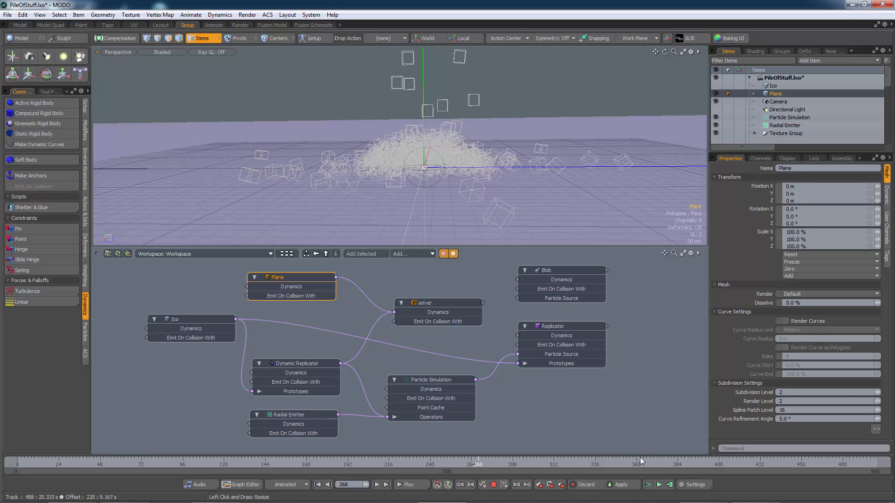
# Step: Preview the falling pile from an angled view and compute the simulation from frame 0 to 480 with a preroll of 0
pyautogui.click(659, 485)
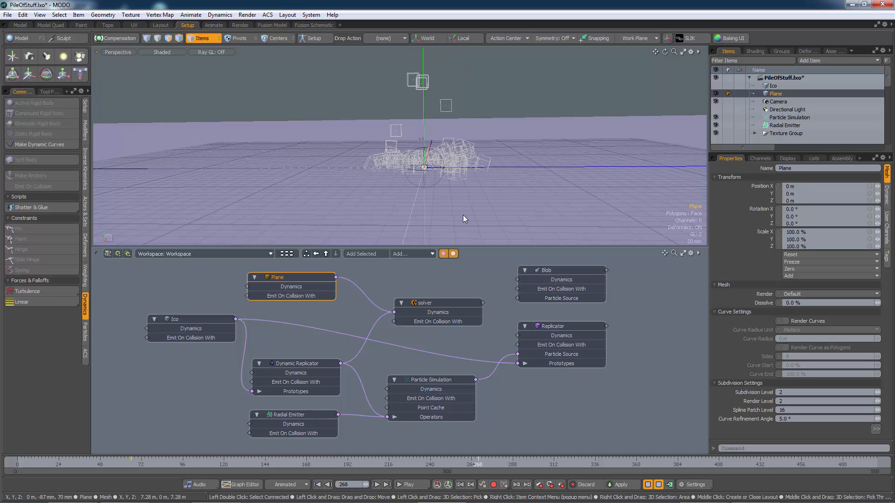
pyautogui.keyDown('alt'); pyautogui.moveTo(450, 207); pyautogui.dragTo(377, 182); pyautogui.keyUp('alt')
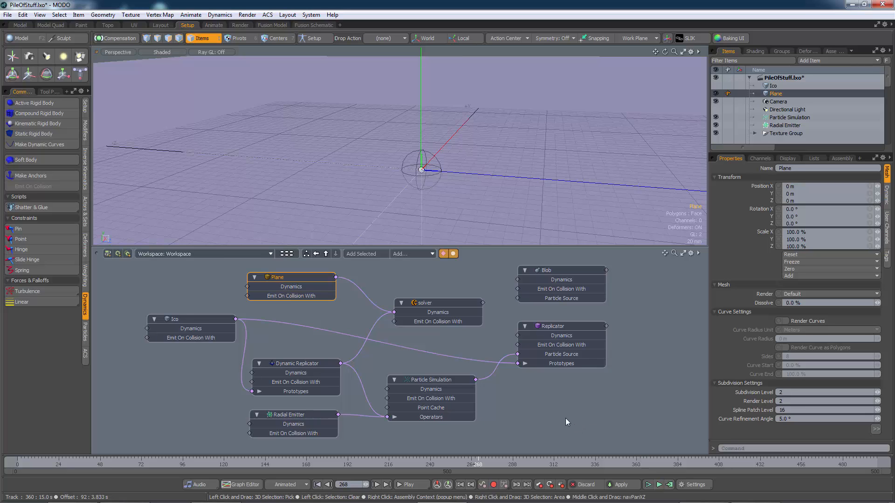
pyautogui.click(670, 485)
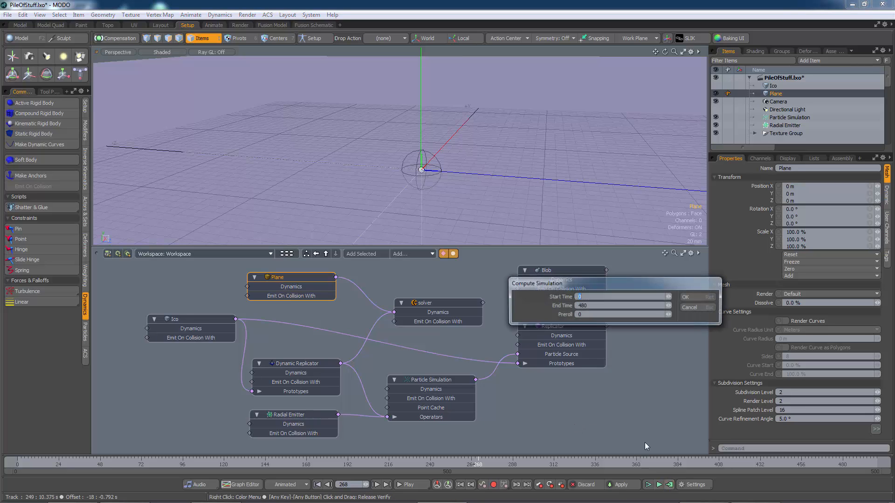
pyautogui.click(694, 296)
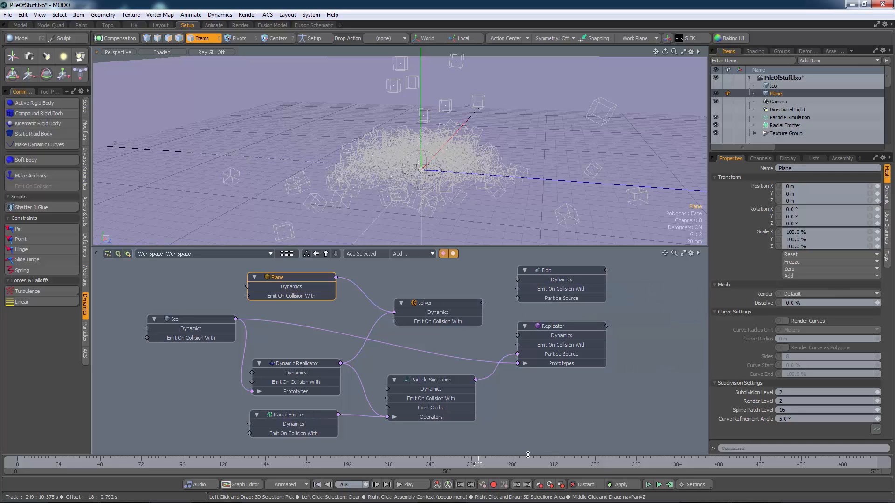
# Step: Scrub the computed simulation to frame 272 and open a render preview of the pile, moved clear of the Replicator and Blob nodes
pyautogui.click(478, 464)
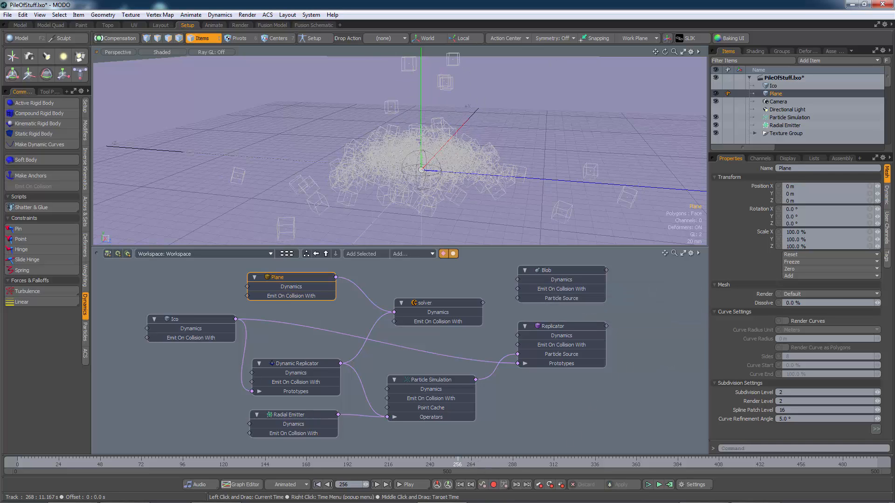
pyautogui.moveTo(457, 465)
pyautogui.mouseDown()
pyautogui.moveTo(402, 465)
pyautogui.moveTo(457, 465)
pyautogui.mouseUp()
pyautogui.click(484, 465)
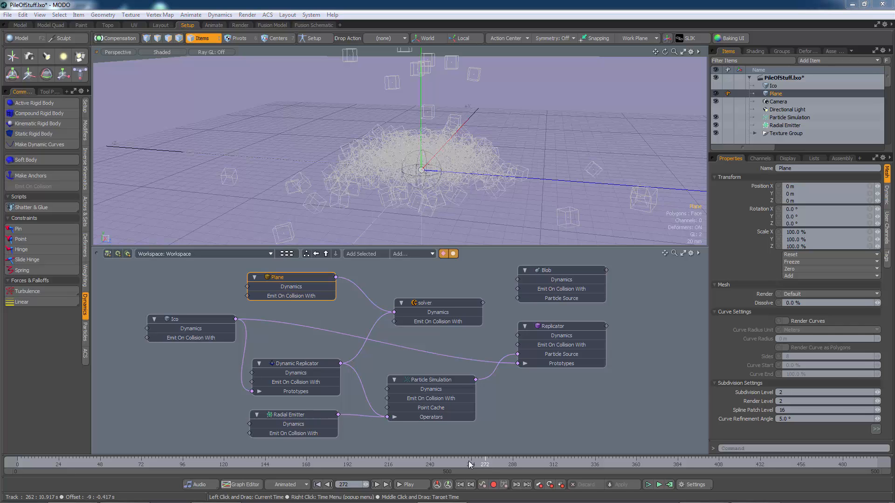
pyautogui.press('F8')
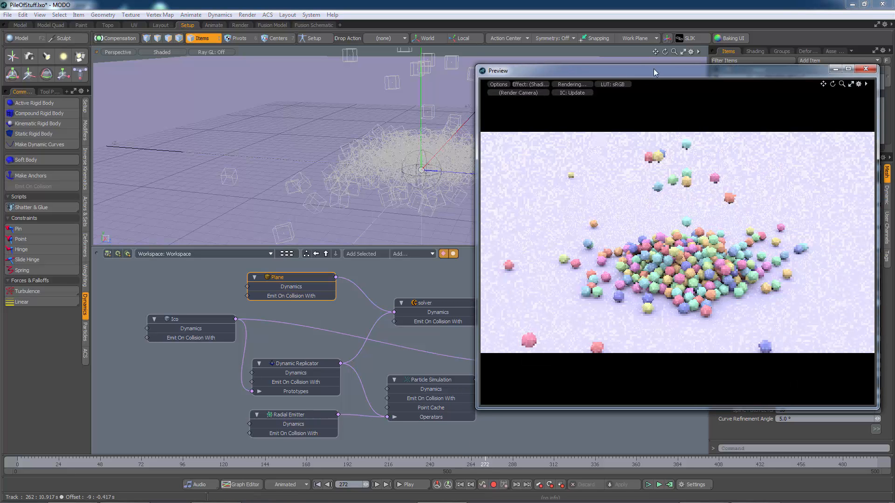
pyautogui.moveTo(660, 70); pyautogui.dragTo(343, 63)
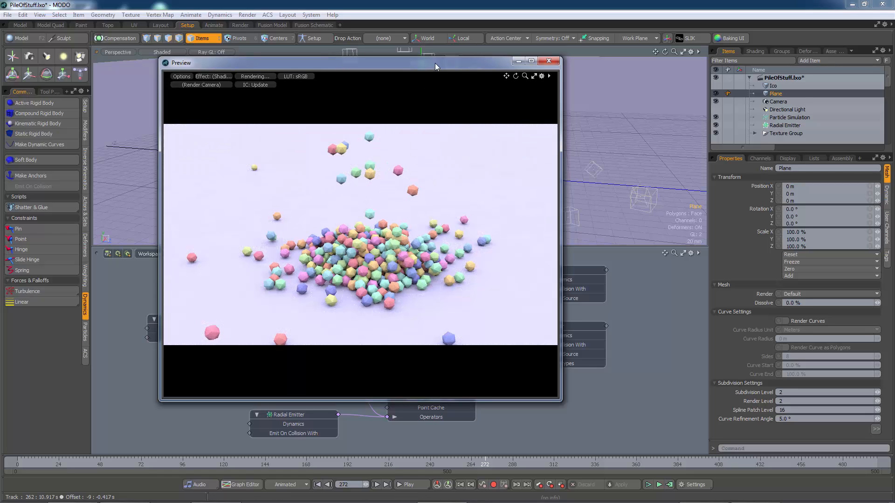
pyautogui.moveTo(435, 62); pyautogui.dragTo(288, 48)
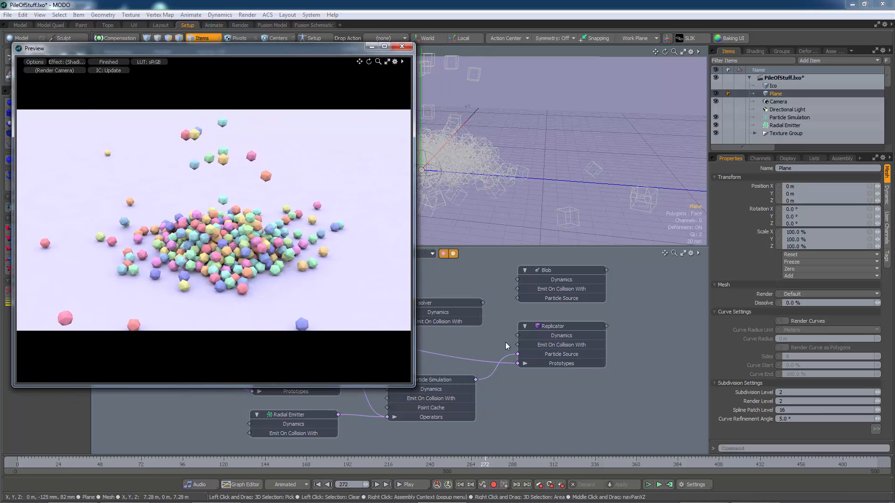
# Step: Reroute the Particle Simulation connection from the Replicator's Particle Source to the Blob's Particle Source
pyautogui.moveTo(517, 353); pyautogui.dragTo(518, 298)
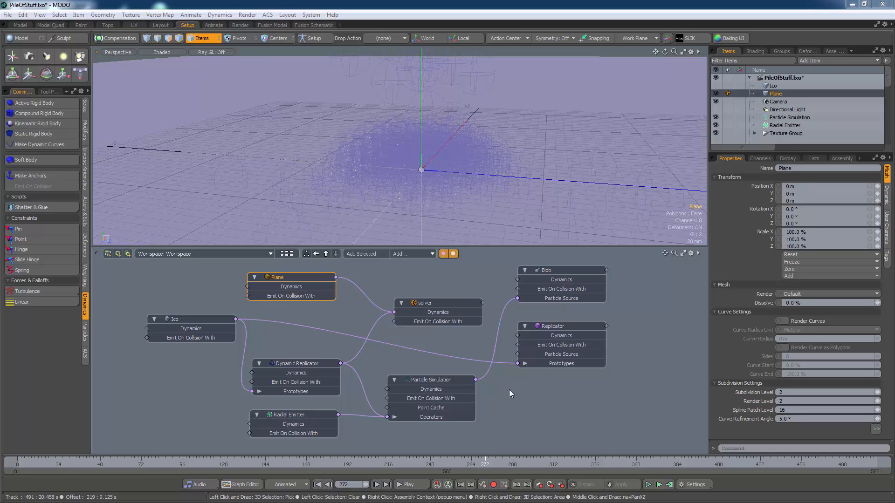
# Step: Switch the schematic to the Shading workspace and slightly reposition the Shader Inputs and Gradient nodes
pyautogui.click(242, 255)
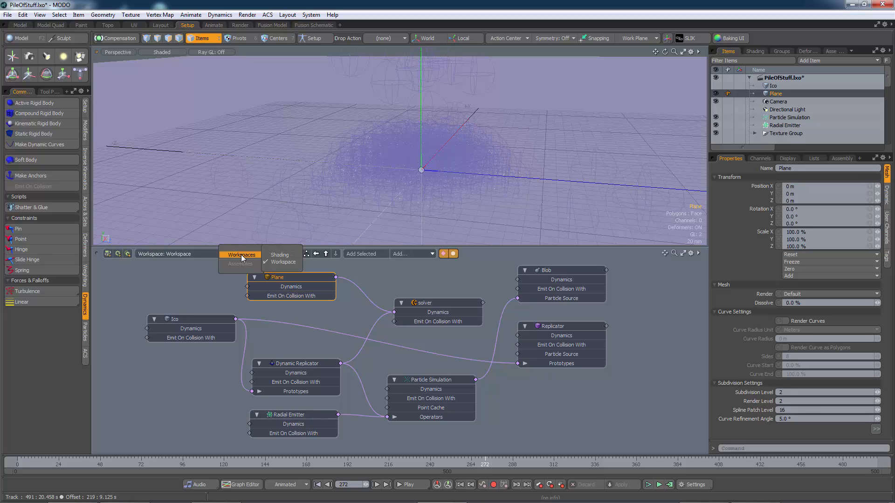
pyautogui.click(275, 256)
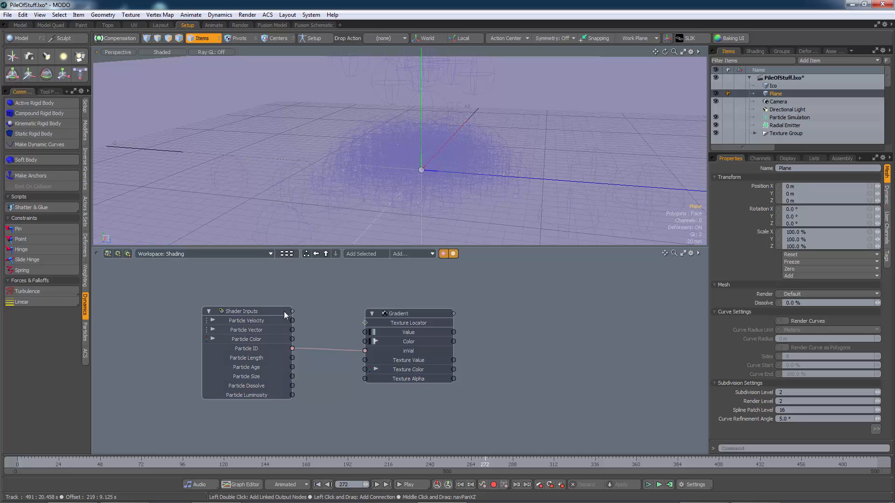
pyautogui.moveTo(258, 313); pyautogui.dragTo(251, 306)
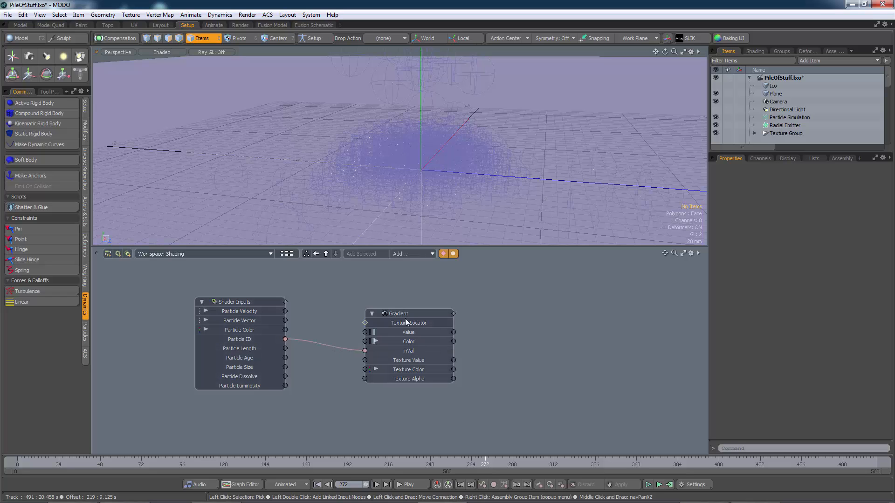
pyautogui.moveTo(405, 322); pyautogui.dragTo(404, 324)
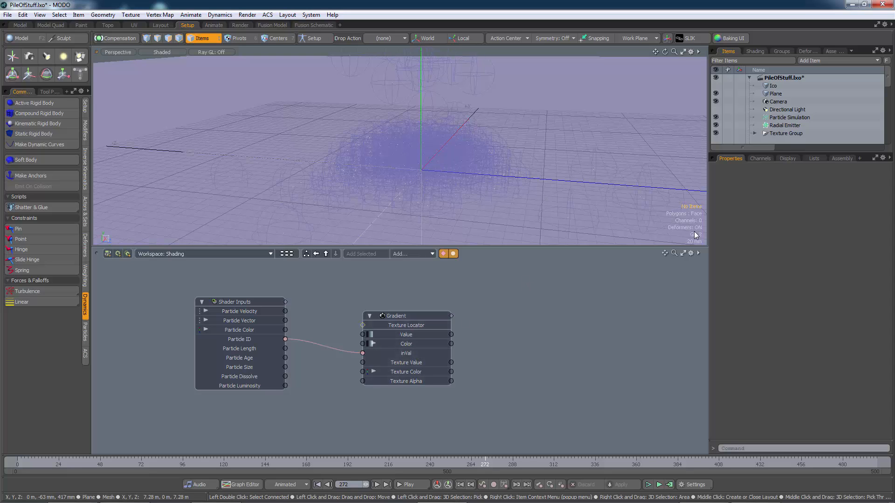
# Step: Examine the Gradient node's color curves in the Gradient Editor and close the editor
pyautogui.click(399, 315)
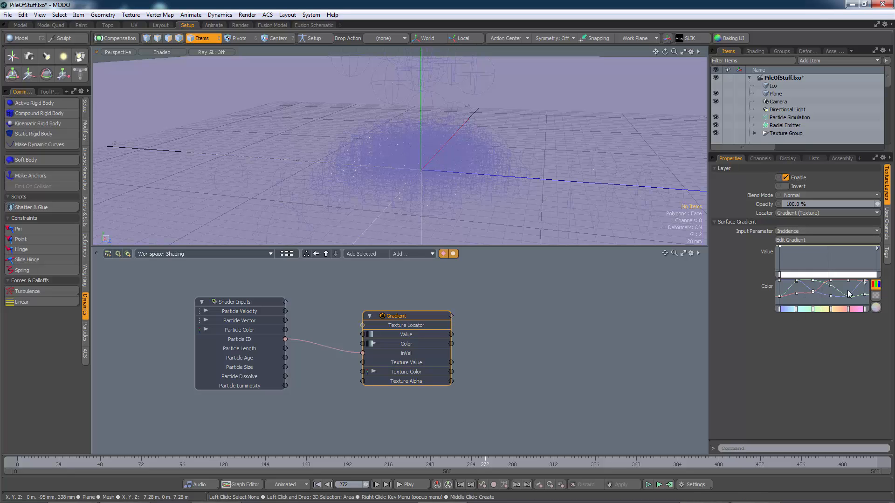
pyautogui.click(809, 240)
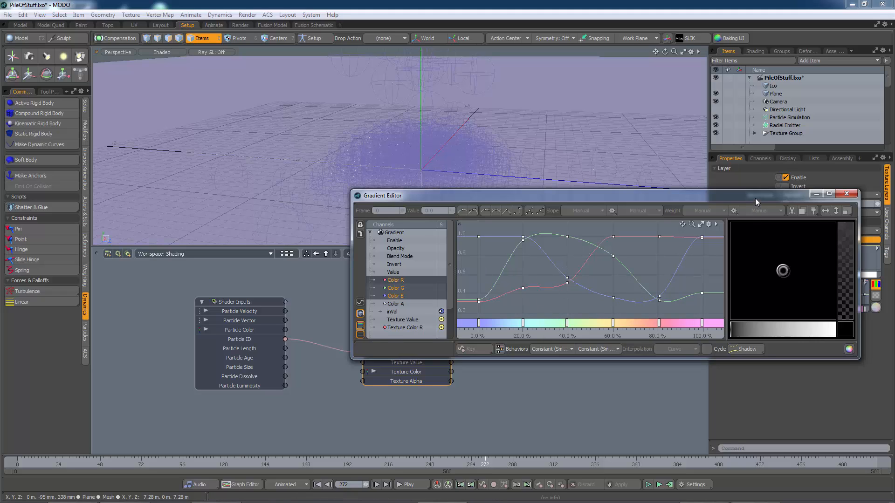
pyautogui.moveTo(755, 197); pyautogui.dragTo(652, 219)
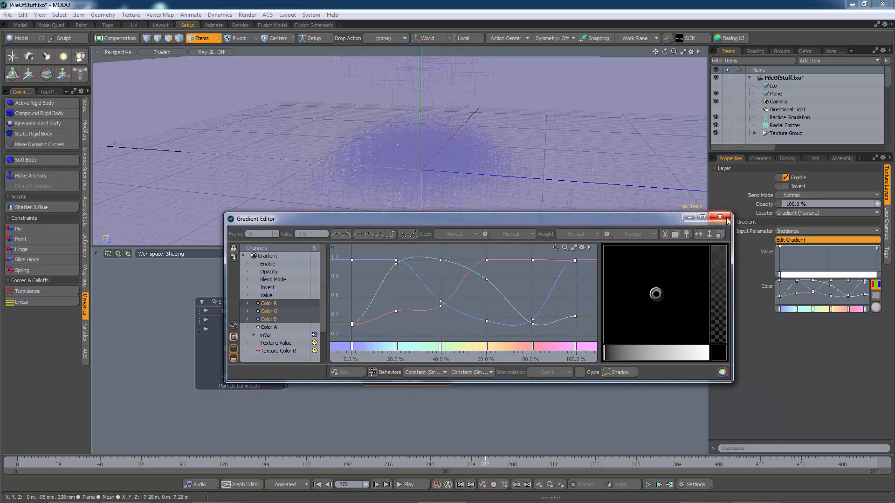
pyautogui.click(723, 217)
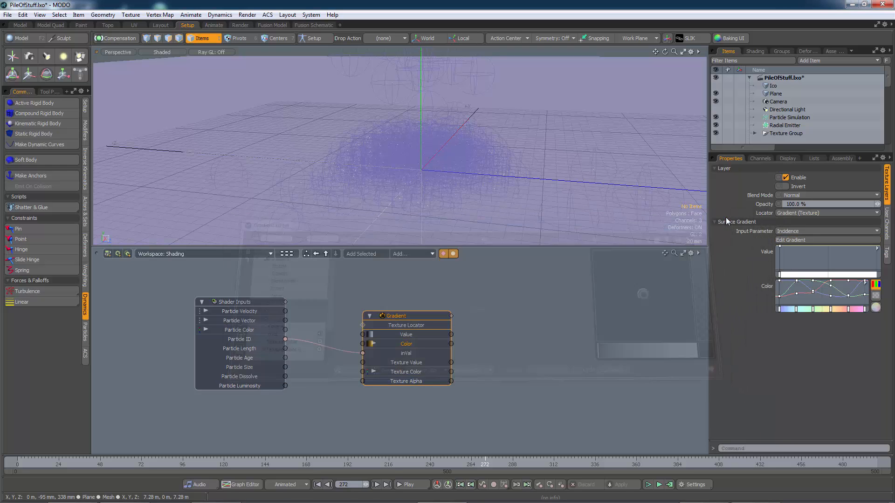
# Step: Expand the IcoStuff material in the Shader Tree to examine its Gradient layer and that layer's effect
pyautogui.click(755, 52)
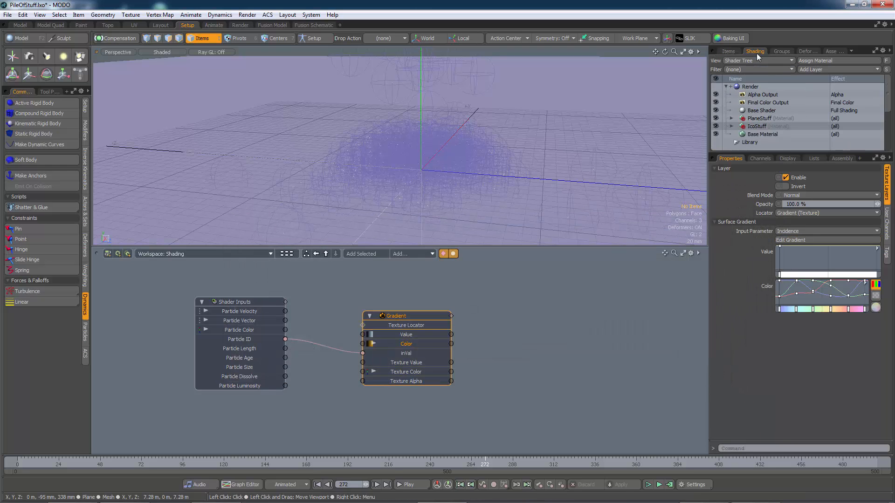
pyautogui.click(731, 126)
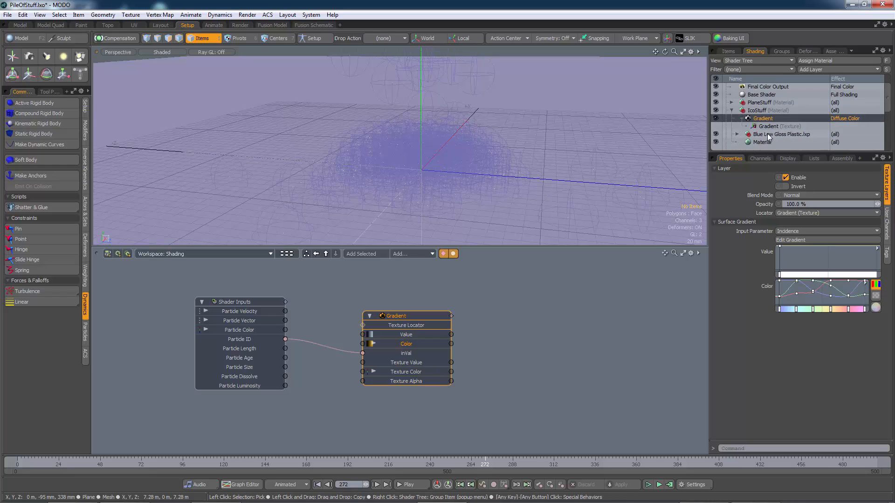